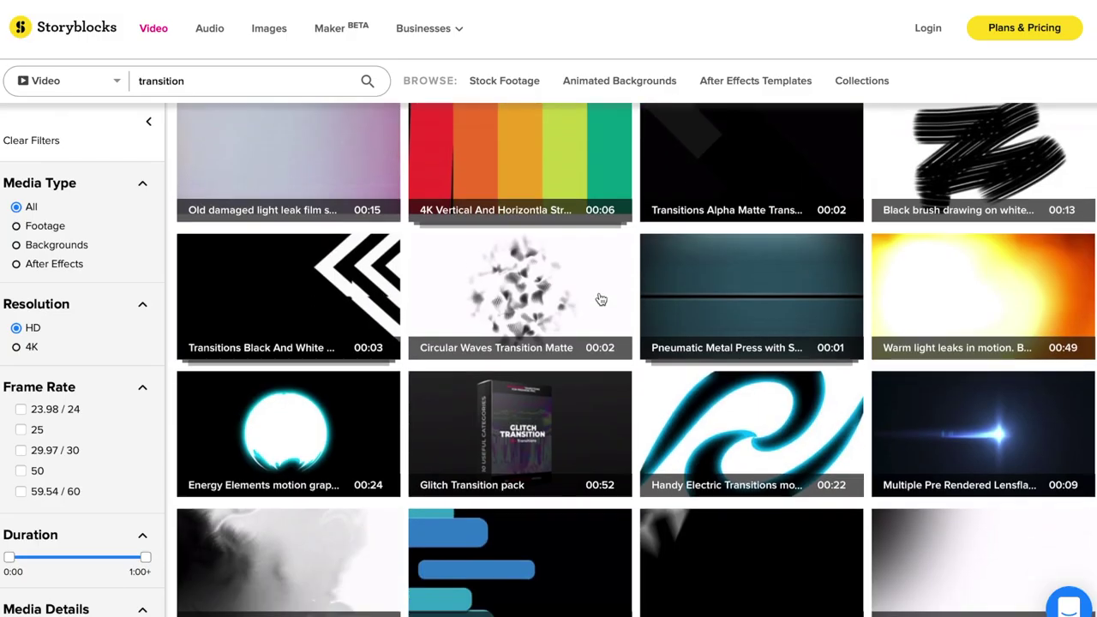
scroll(601, 300, "down", 4)
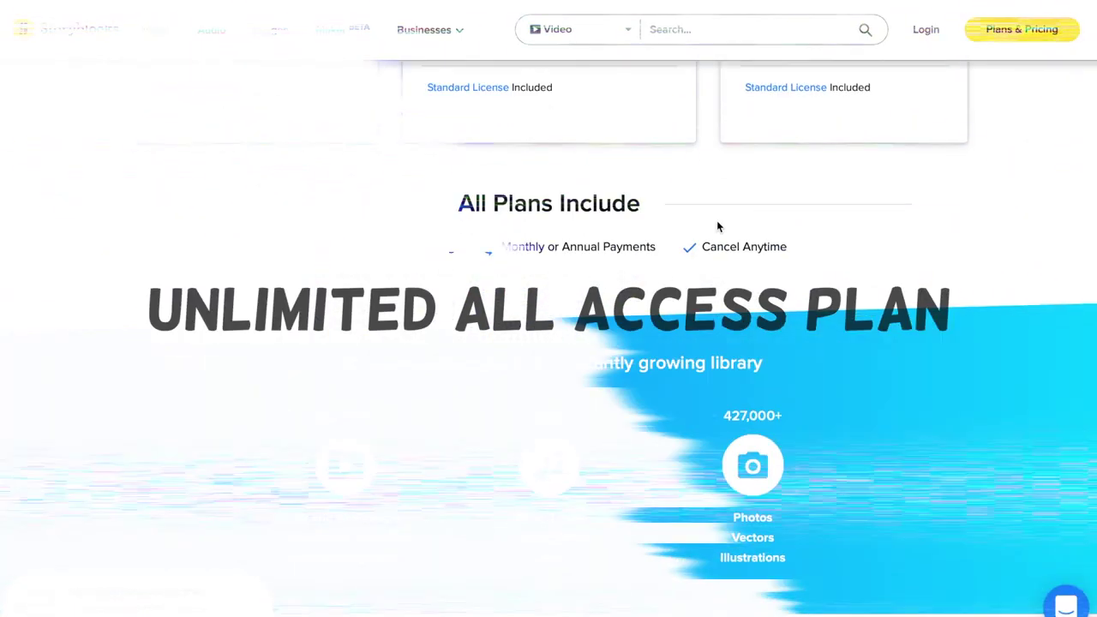
Scroll down the Storyblocks page to the All Plans Include section.
scroll(718, 227, "down", 1)
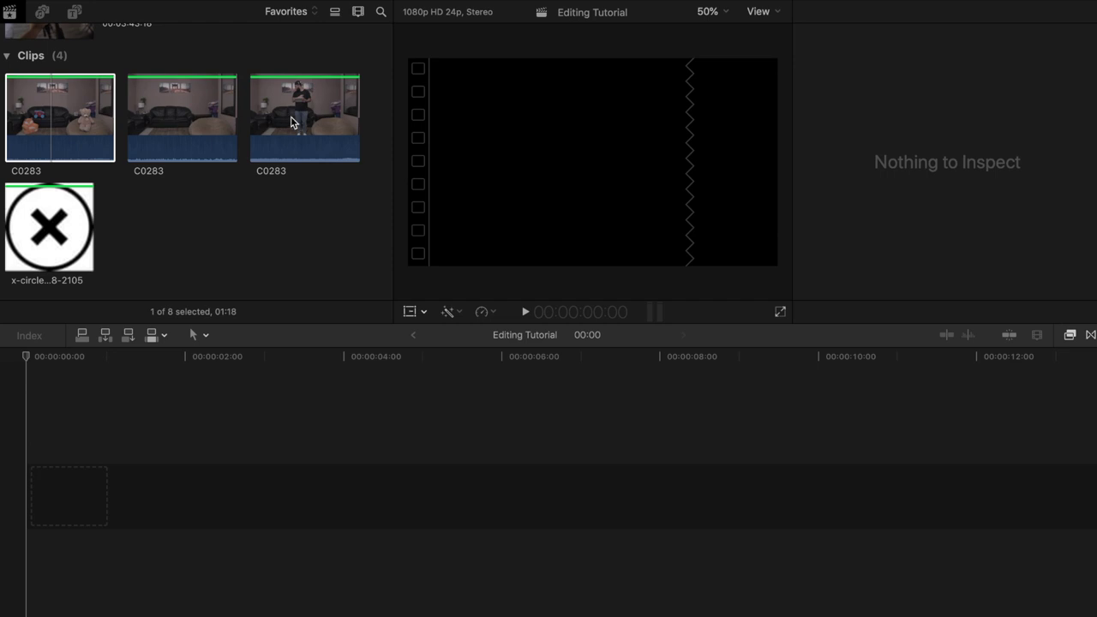
Place the empty-room clip at the timeline start, freeze it with a Hold and trim the rest.
left_click(182, 125)
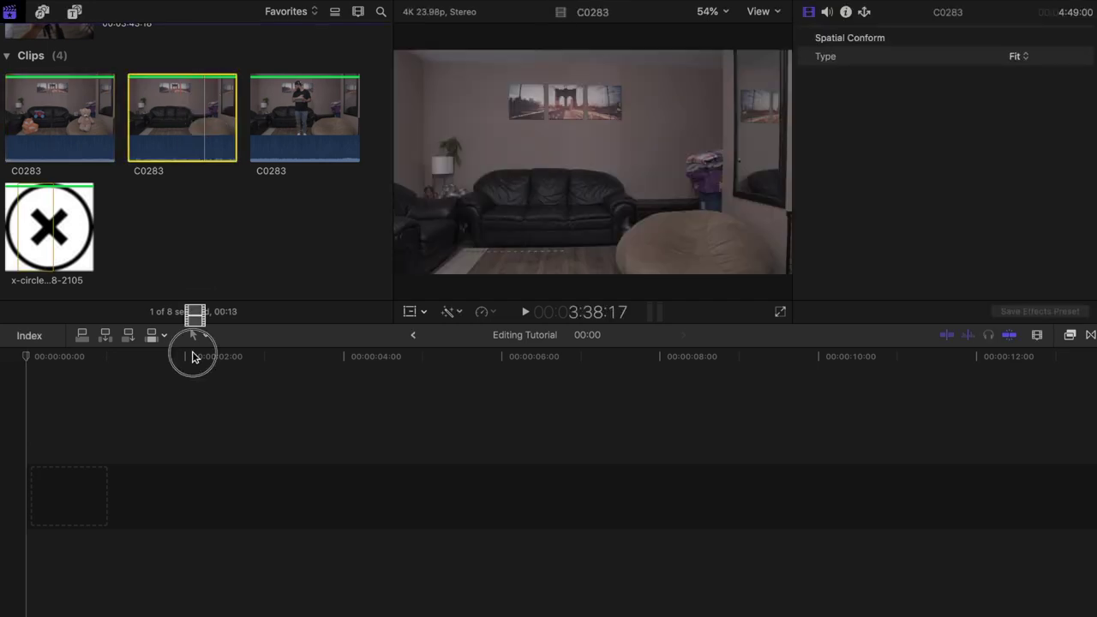
left_click_drag(191, 410, 140, 480)
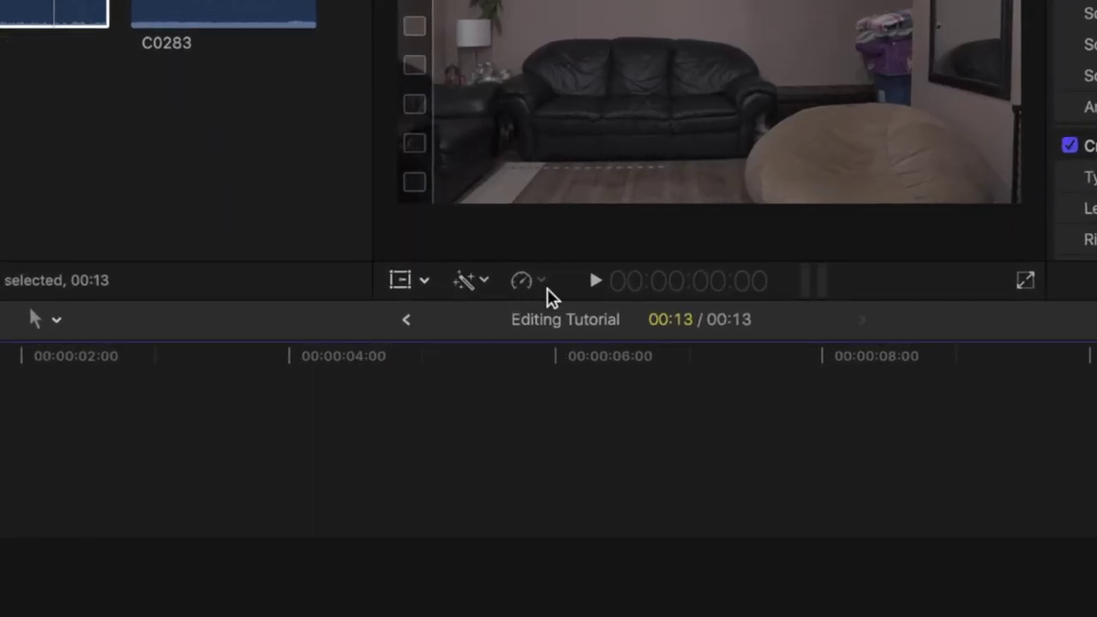
left_click(491, 313)
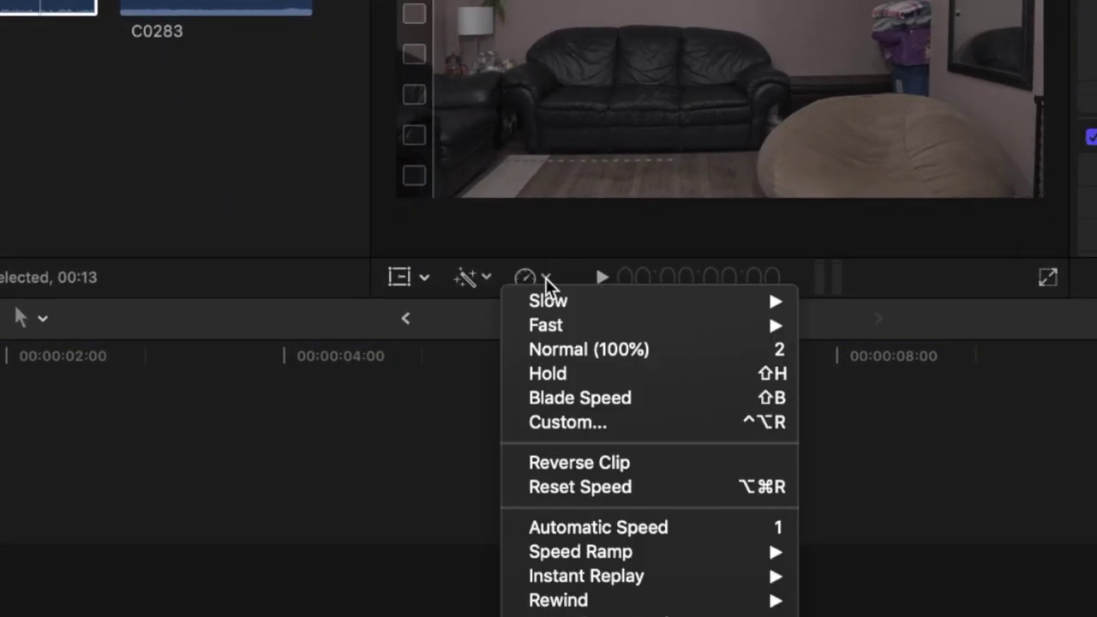
left_click(548, 375)
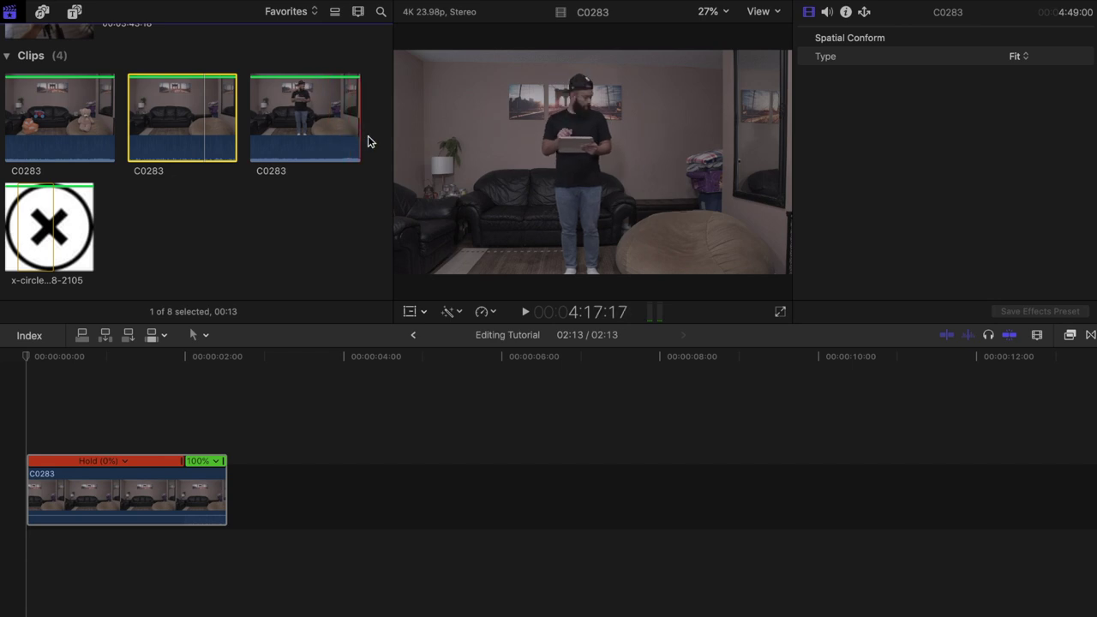
left_click_drag(225, 496, 658, 463)
Connect the toys clip above, freeze it with a Hold, and extend it to 8 seconds.
left_click(54, 115)
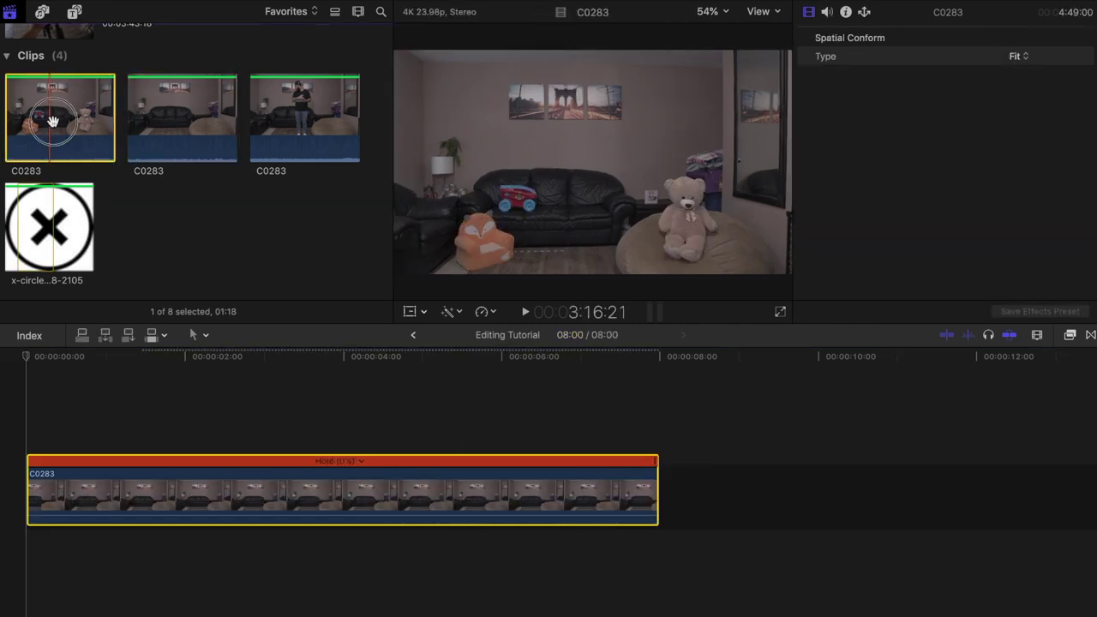
left_click_drag(54, 115, 34, 416)
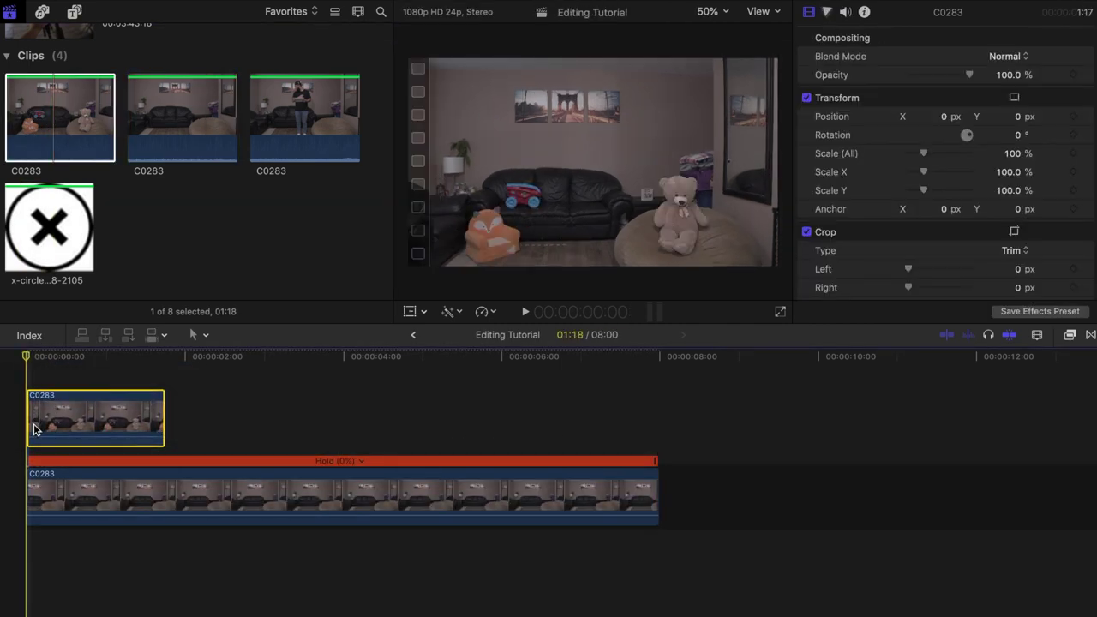
left_click(33, 382)
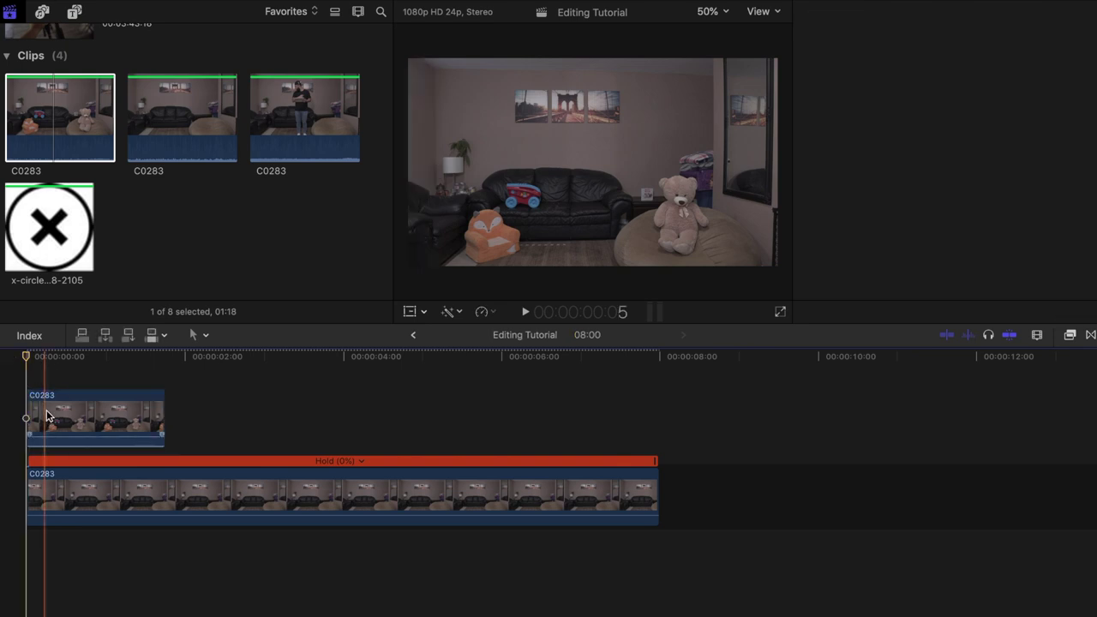
left_click(36, 417)
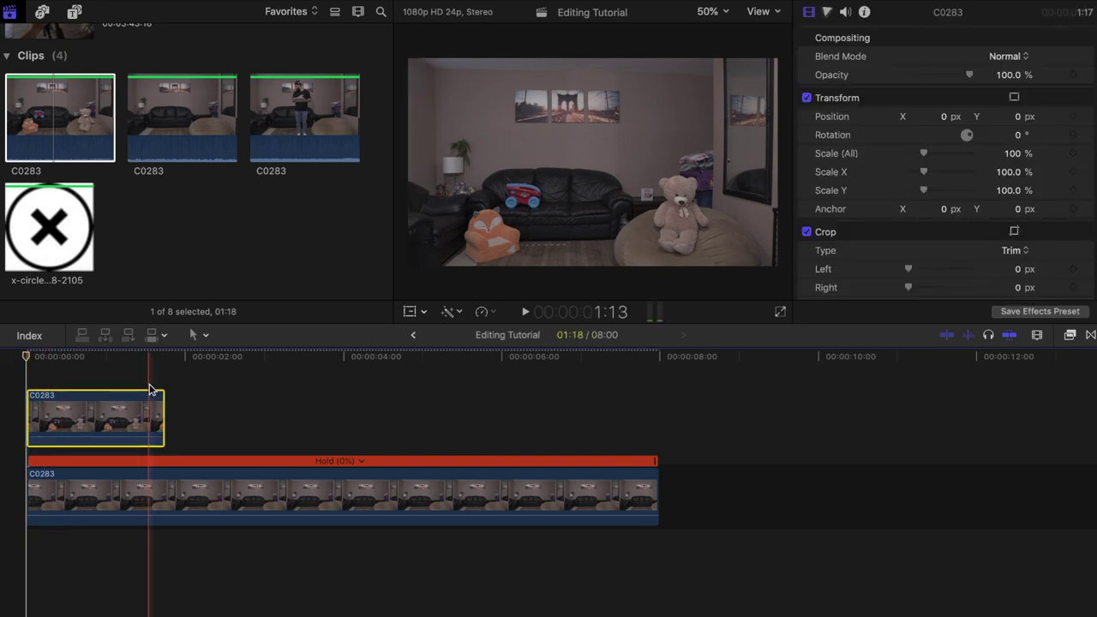
left_click(488, 313)
left_click(513, 367)
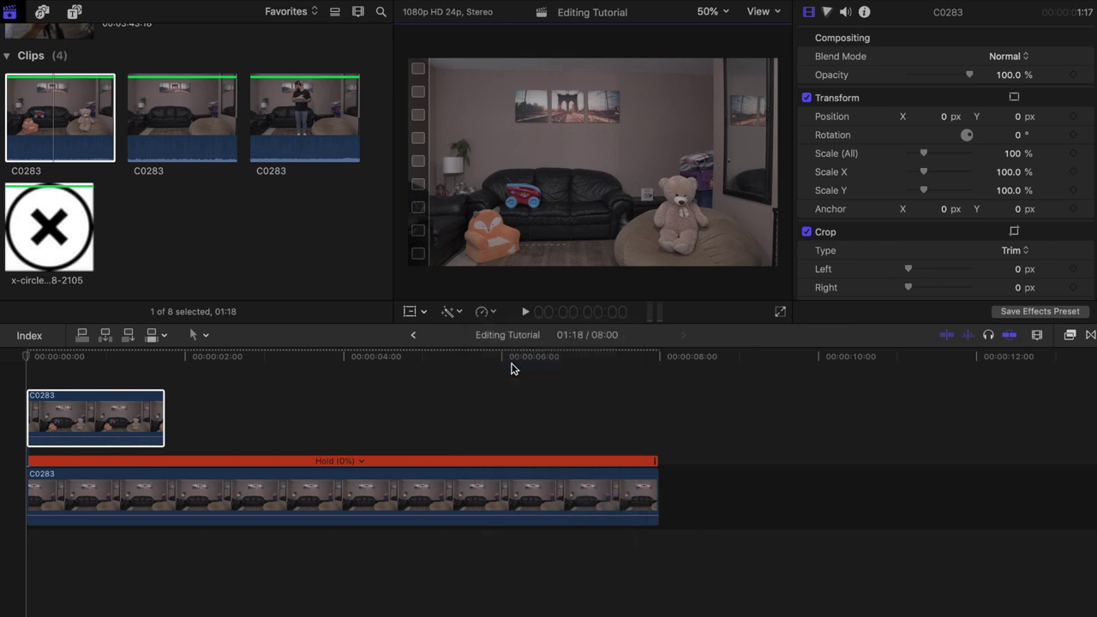
left_click_drag(323, 426, 183, 426)
left_click_drag(183, 388, 657, 393)
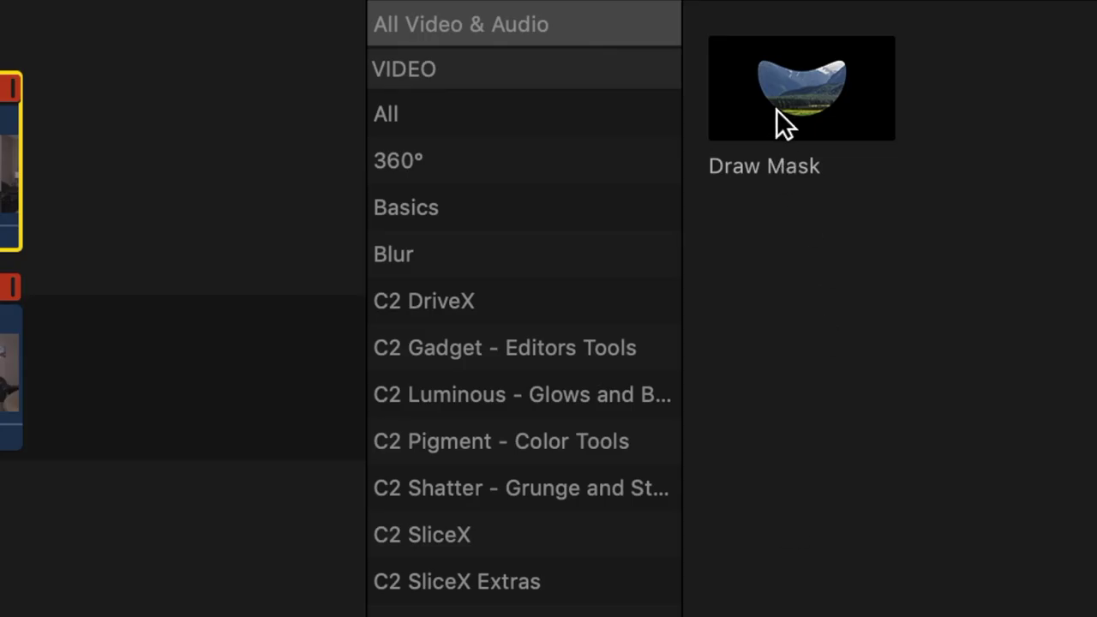
Apply Draw Mask to the toys clip and zoom the viewer to 400% on the fox.
mouse_move(777, 108)
left_mouse_down()
mouse_move(229, 442)
mouse_move(197, 440)
left_mouse_up()
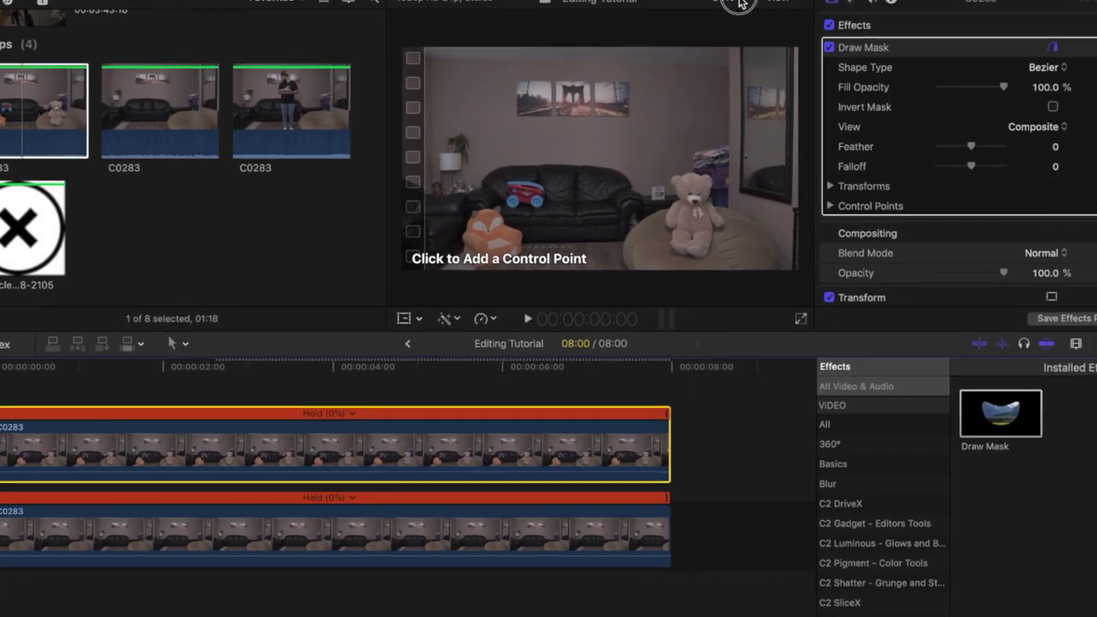
left_click(708, 11)
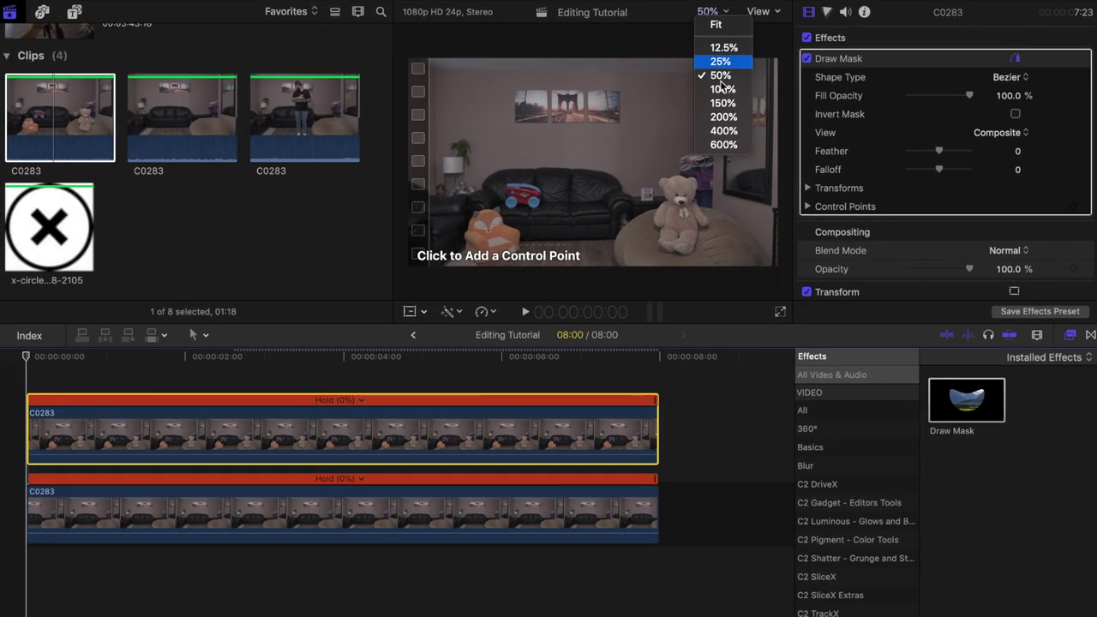
left_click(722, 132)
scroll(766, 160, "down", 10)
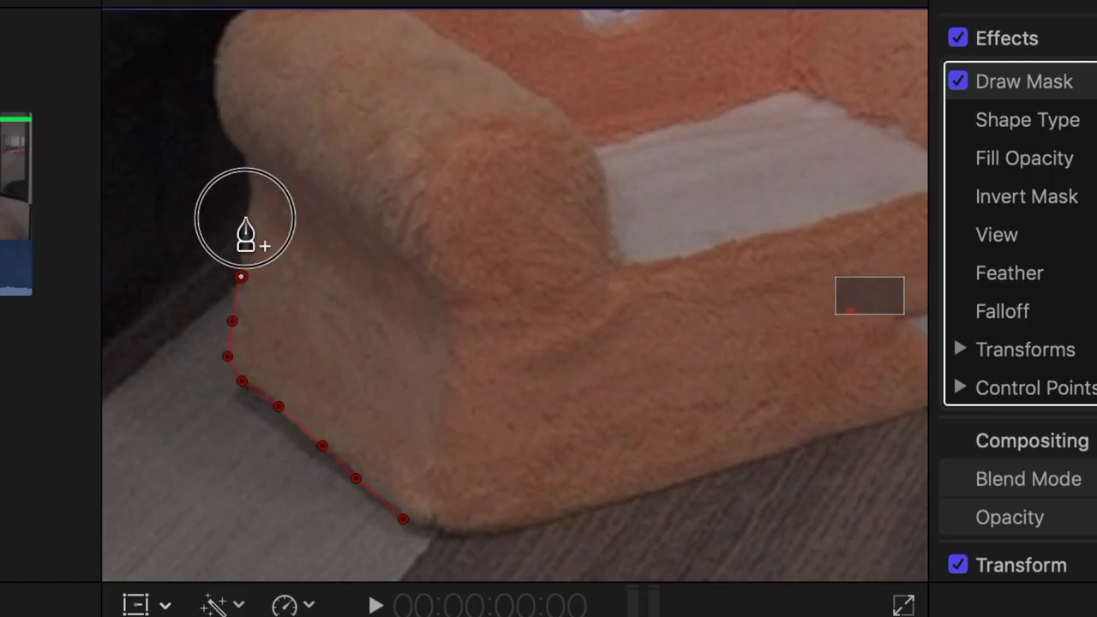
left_click_drag(876, 310, 877, 303)
Place mask points up the fox chair's left edge, ear tip and around its head.
left_click(320, 384)
left_click(385, 283)
left_click(388, 220)
left_click(521, 203)
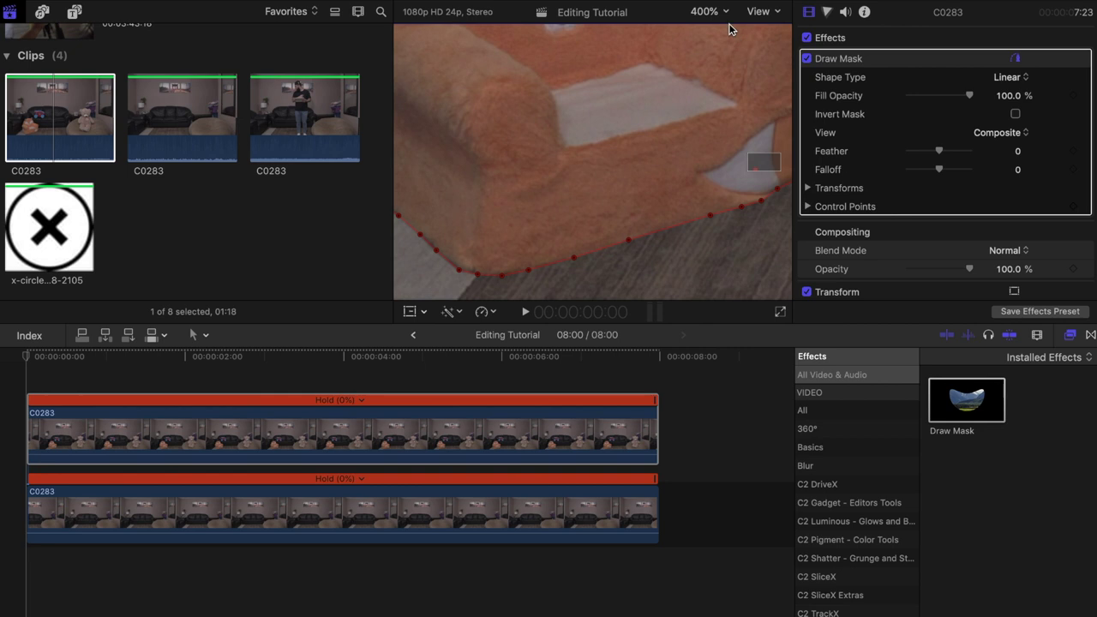
left_click(722, 19)
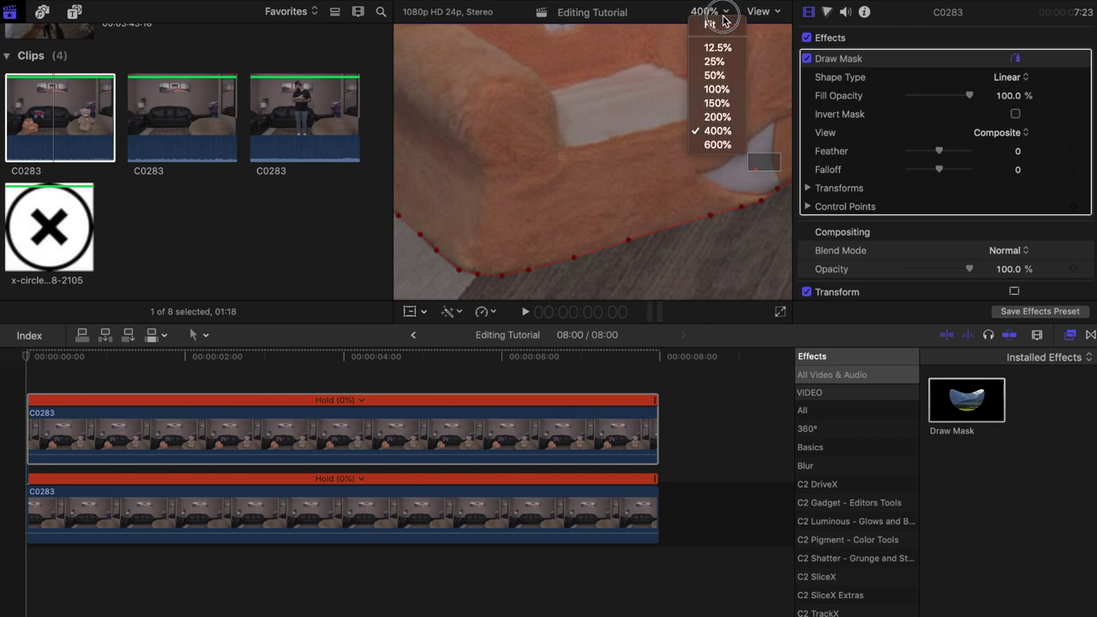
At 50% view, scale the masked fox chair to about 122% and raise it onto the couch seat.
left_click(720, 76)
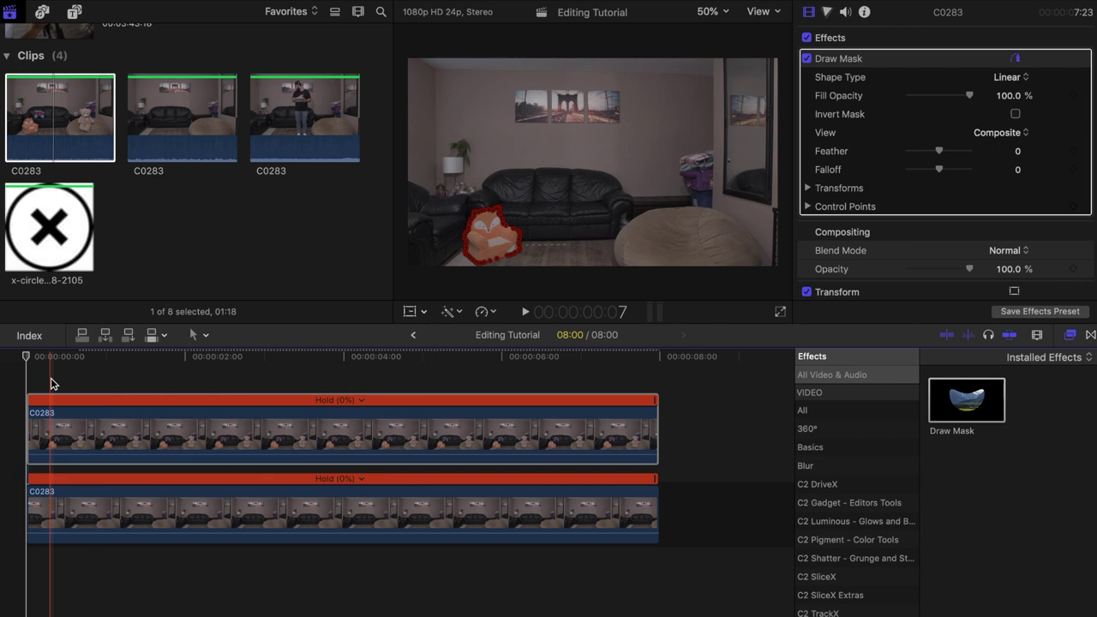
scroll(943, 172, "down", 5)
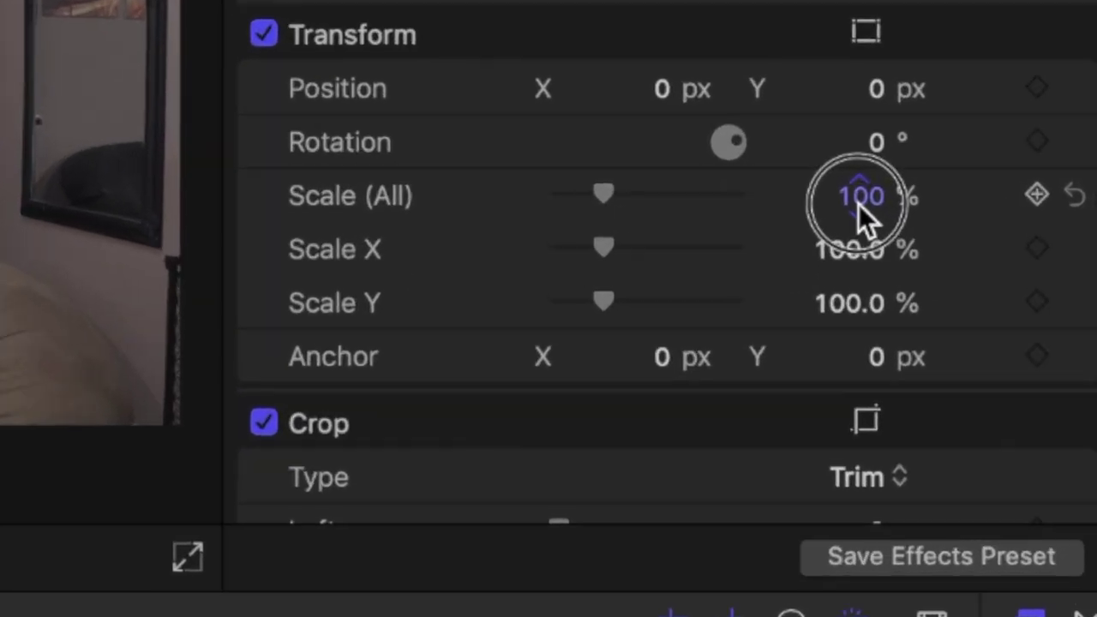
left_click_drag(950, 201, 950, 193)
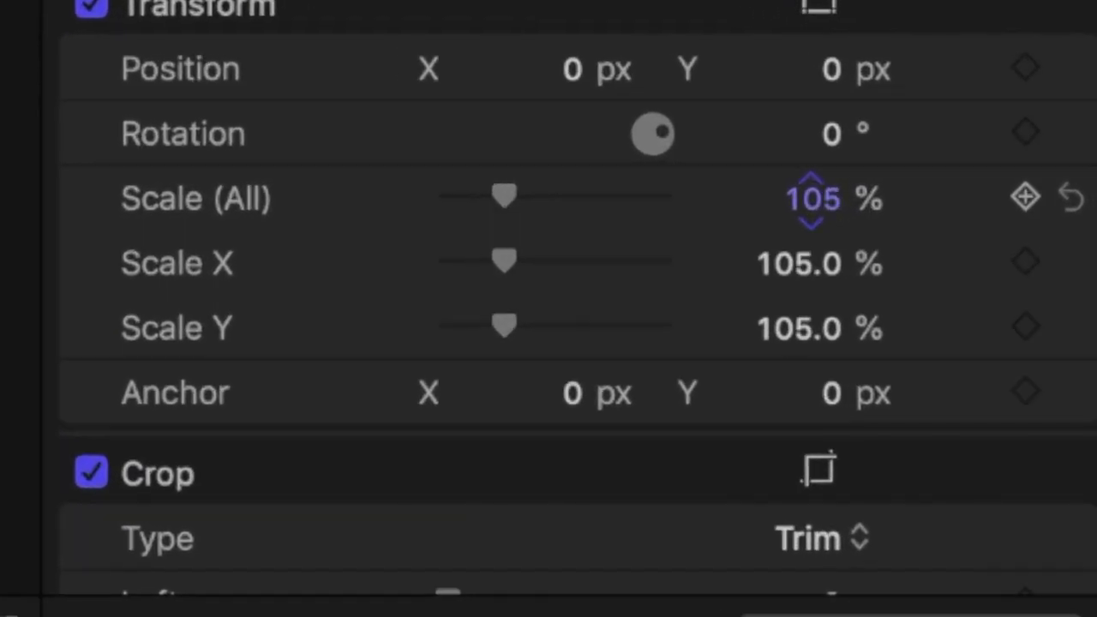
mouse_move(813, 198)
left_mouse_down()
mouse_move(812, 183)
mouse_move(807, 206)
left_mouse_up()
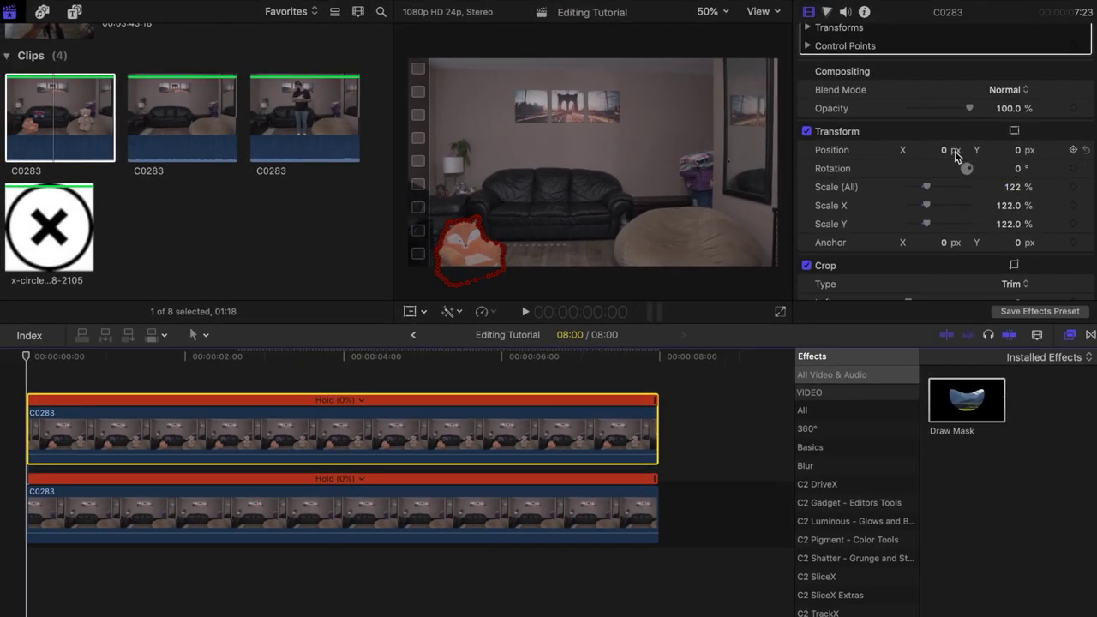
left_click_drag(946, 151, 946, 151)
left_click_drag(1019, 154, 1018, 150)
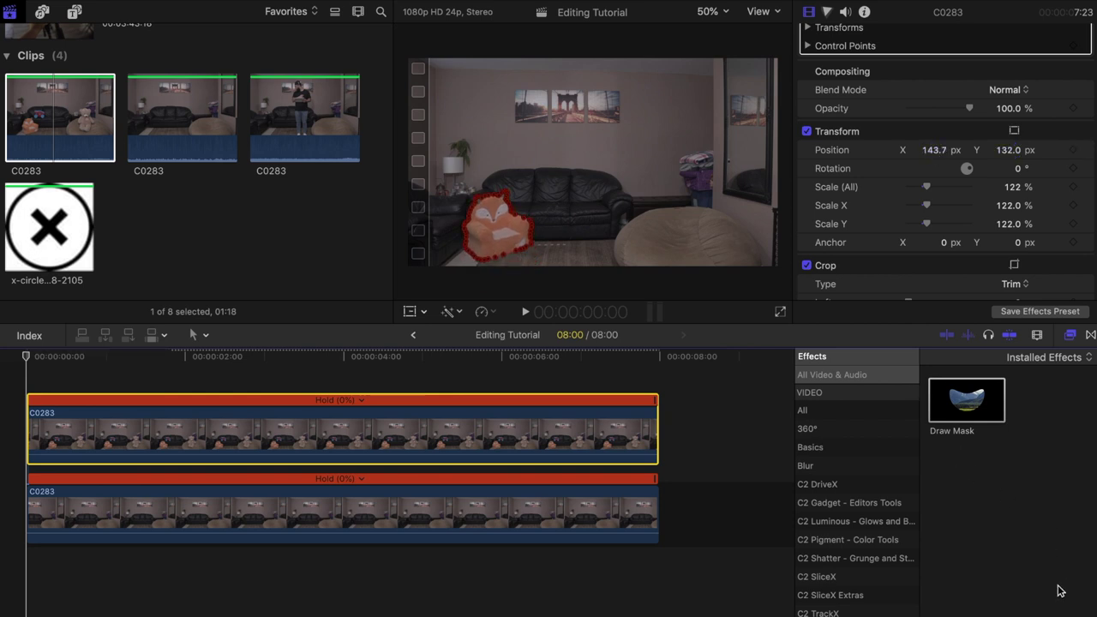
Apply the Earthquake effect to the toys clip with Layers reduced to 1.
left_click(1063, 613)
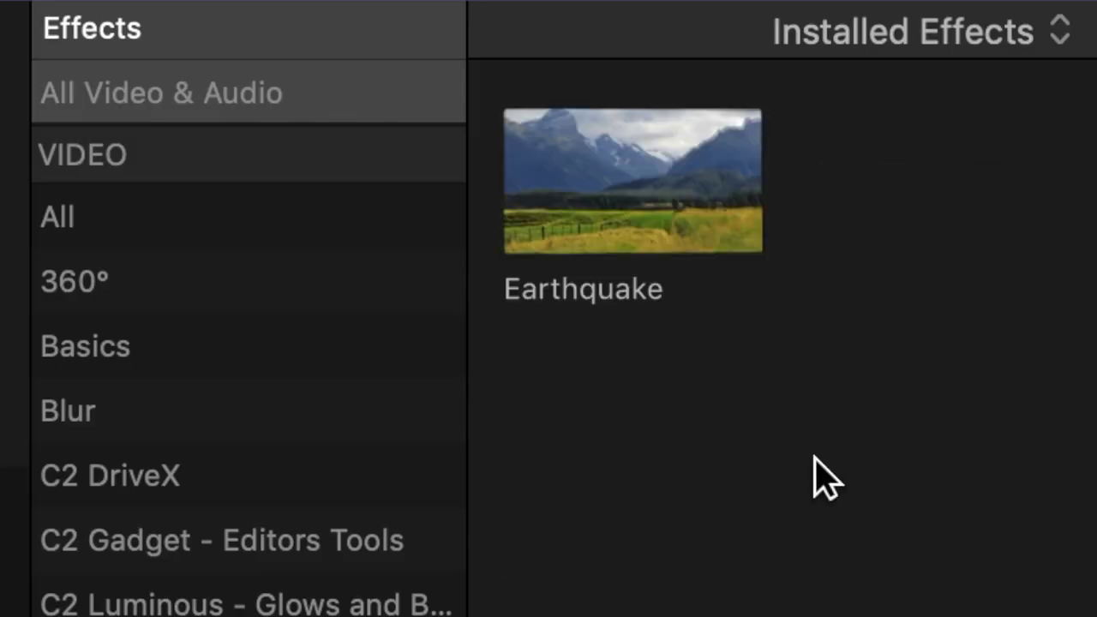
left_click_drag(656, 237, 351, 439)
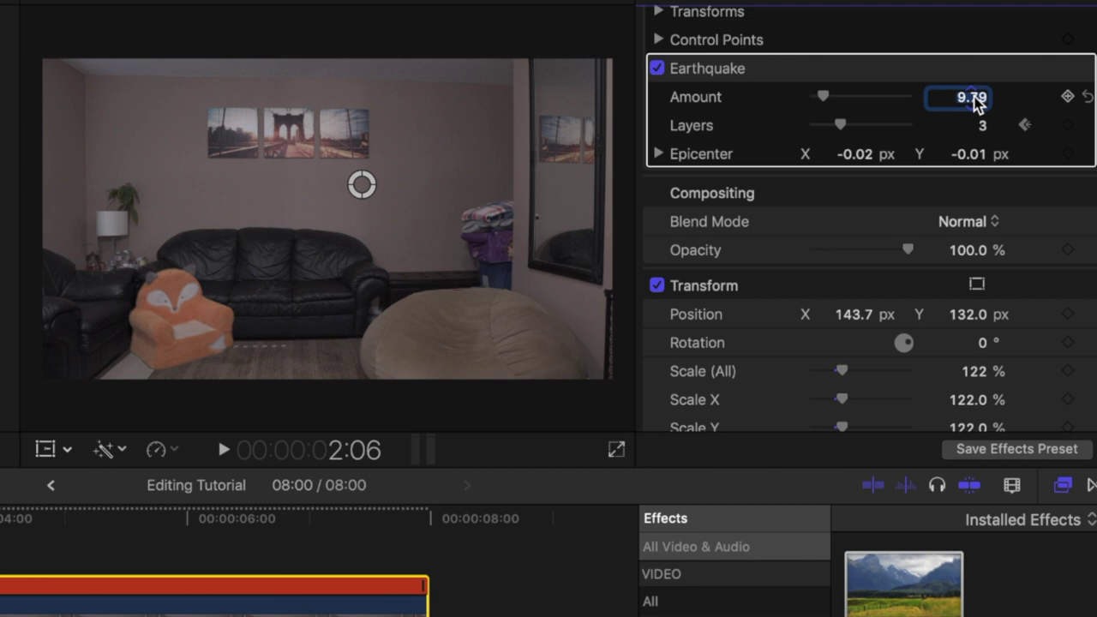
type("5")
left_click_drag(807, 135, 749, 148)
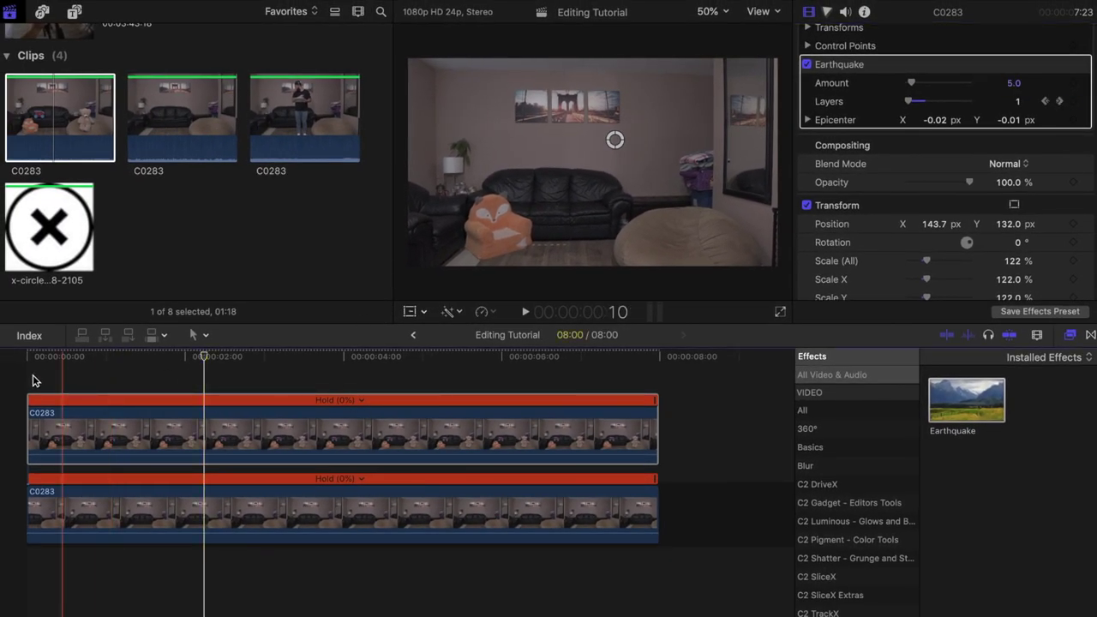
Play back the composite, then bring up Google image results for 'circle x'.
key("space")
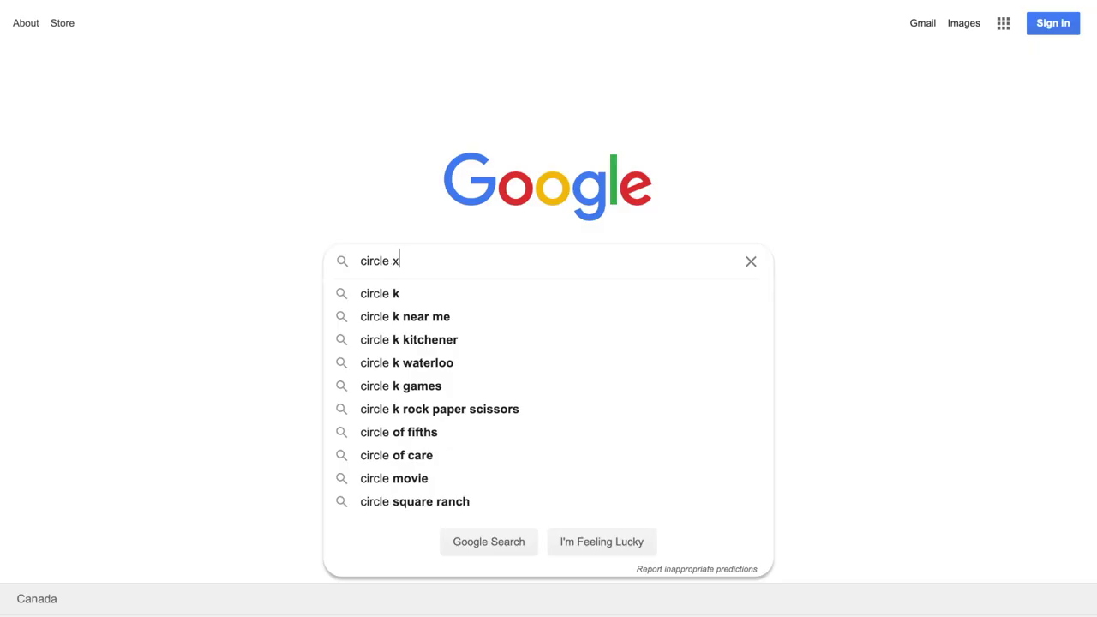
key("Return")
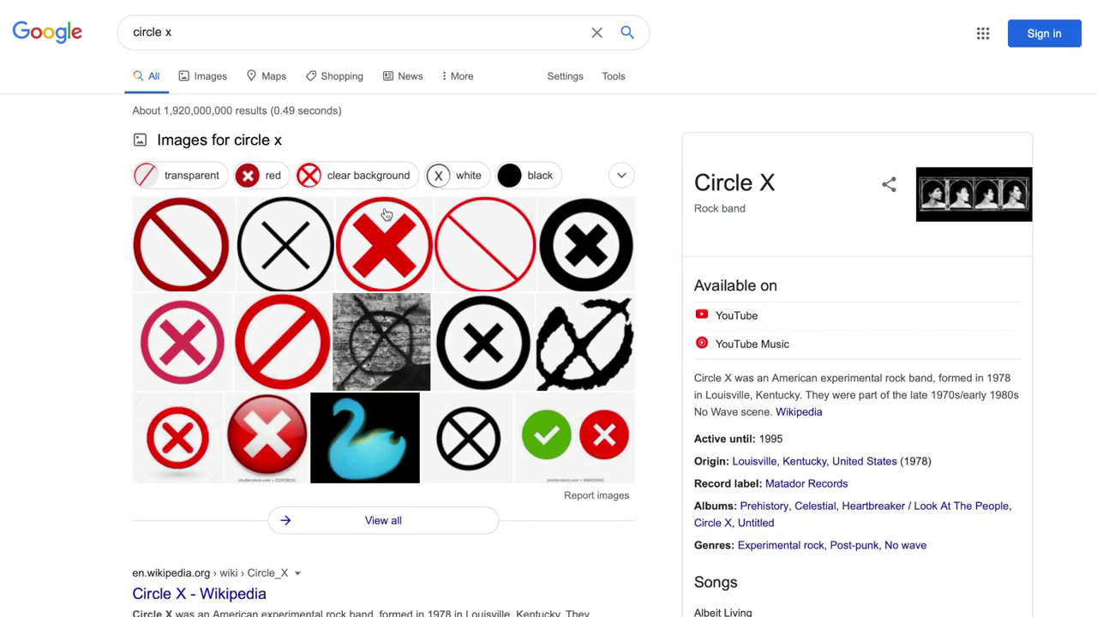
left_click(209, 76)
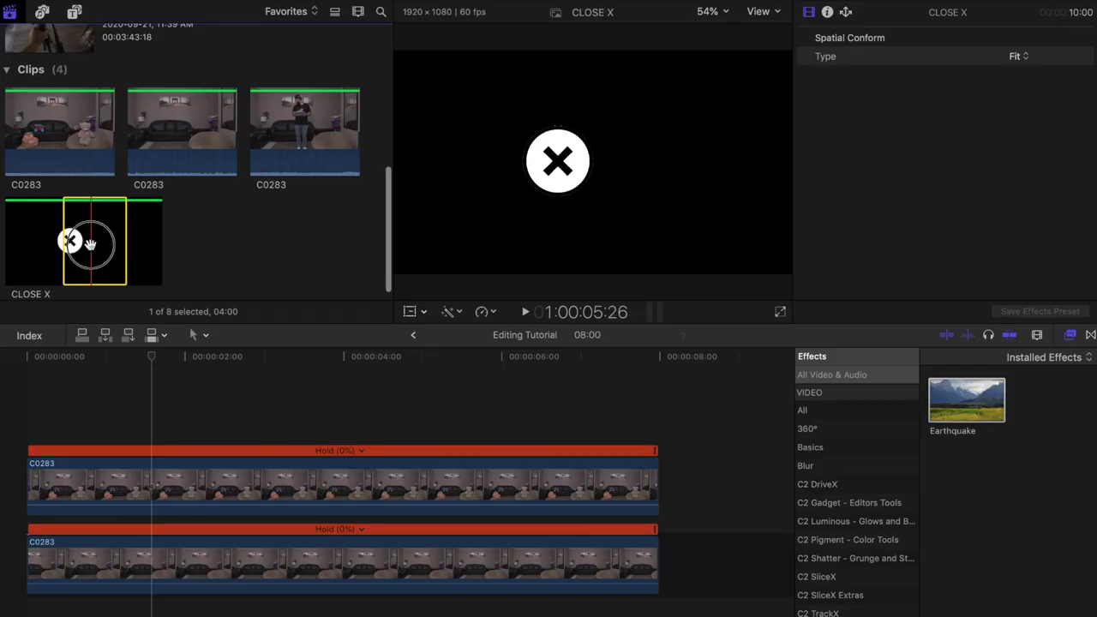
Add CLOSE X above the footage, scale it to 35.85%, extend it to 8 seconds, apply Earthquake.
left_click_drag(71, 237, 28, 413)
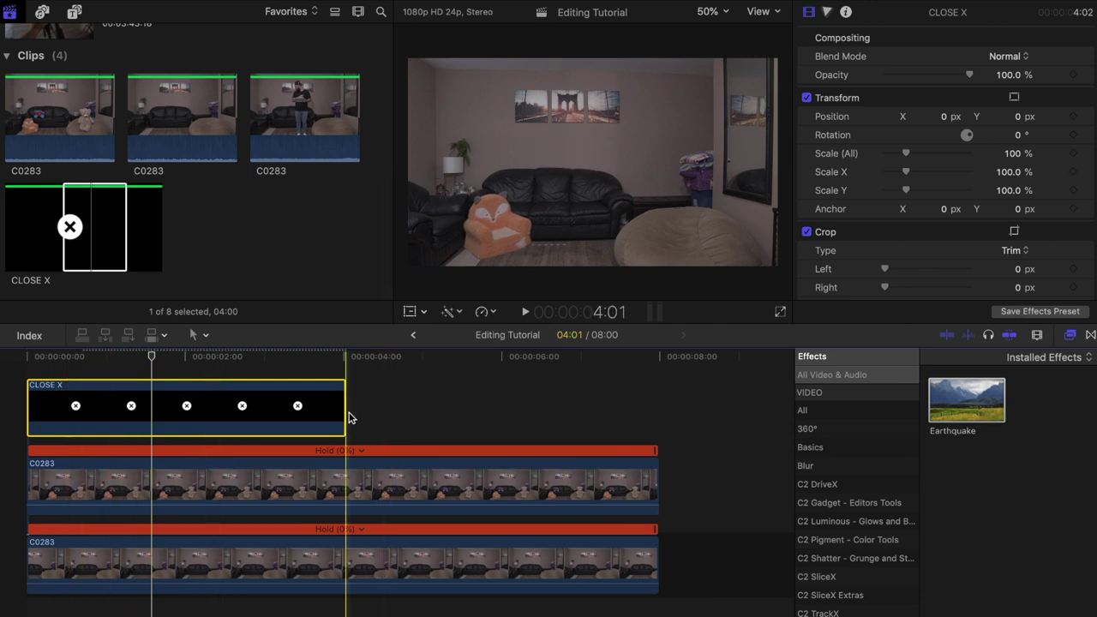
left_click(293, 412)
left_click(409, 311)
left_click_drag(409, 266, 467, 195)
left_click(764, 36)
left_click_drag(346, 407, 659, 402)
left_click_drag(968, 409, 304, 407)
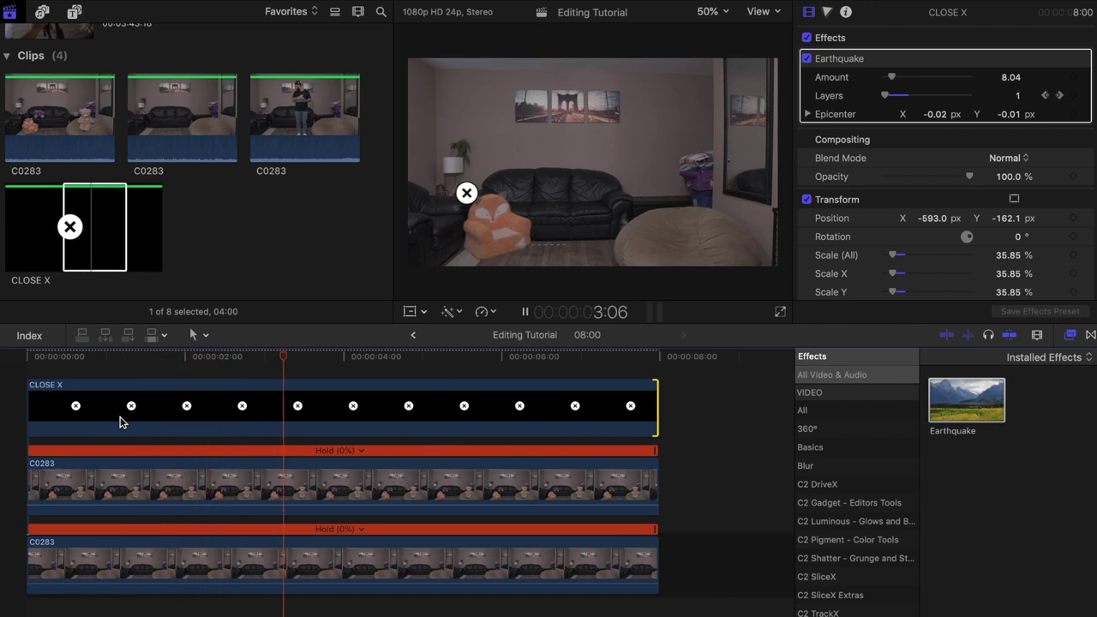
Place the toy footage above CLOSE X, freeze it with a Hold and stretch it across the track.
key("space")
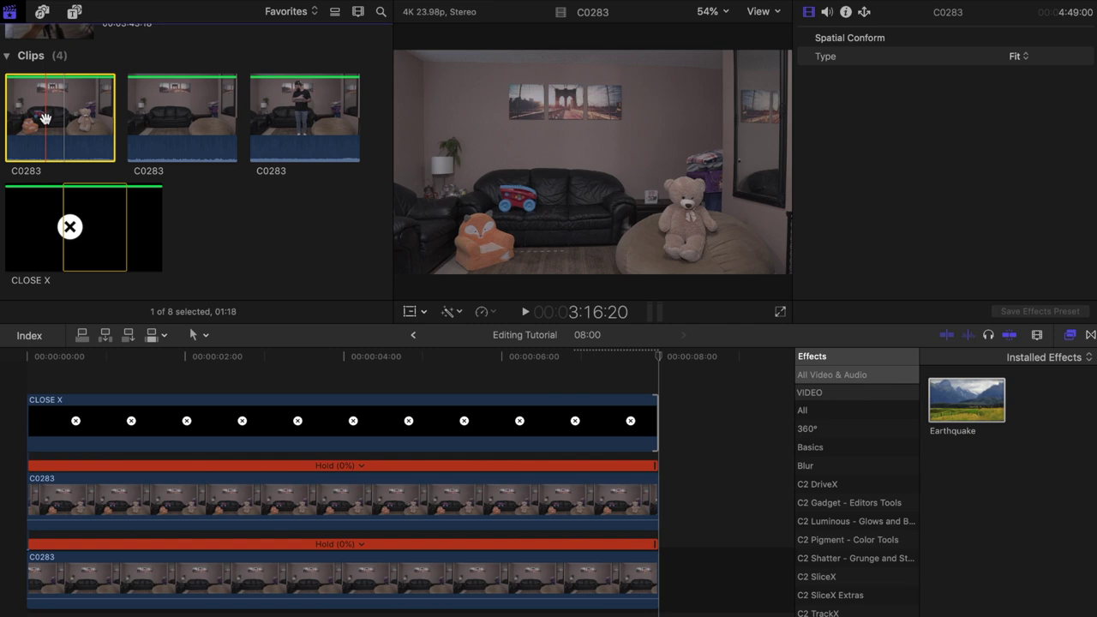
left_click_drag(42, 112, 31, 375)
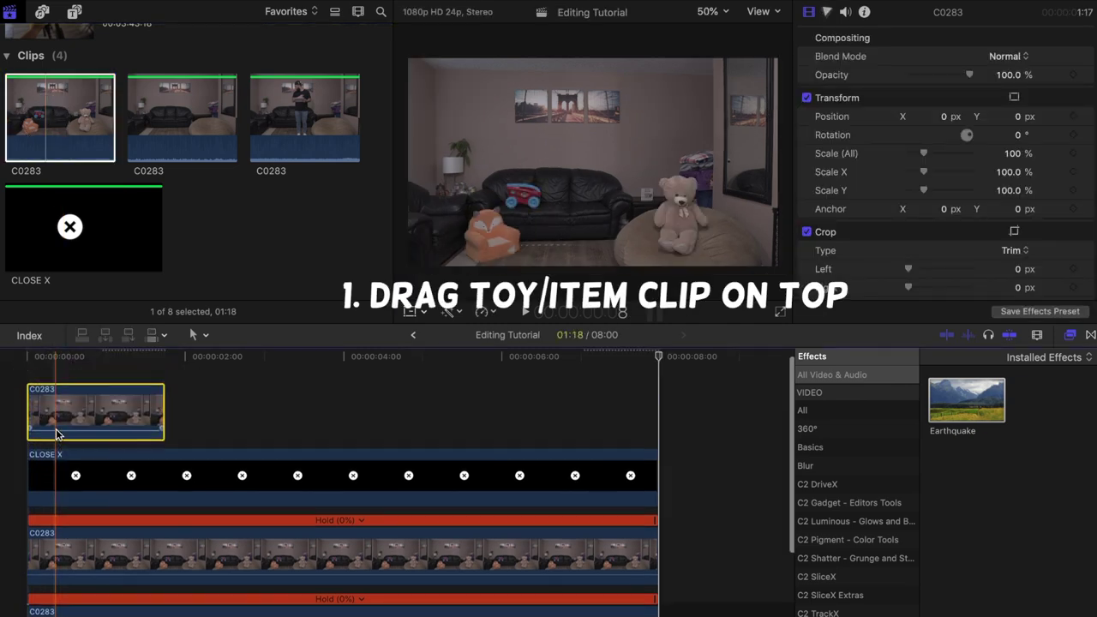
left_click(482, 312)
left_click(494, 366)
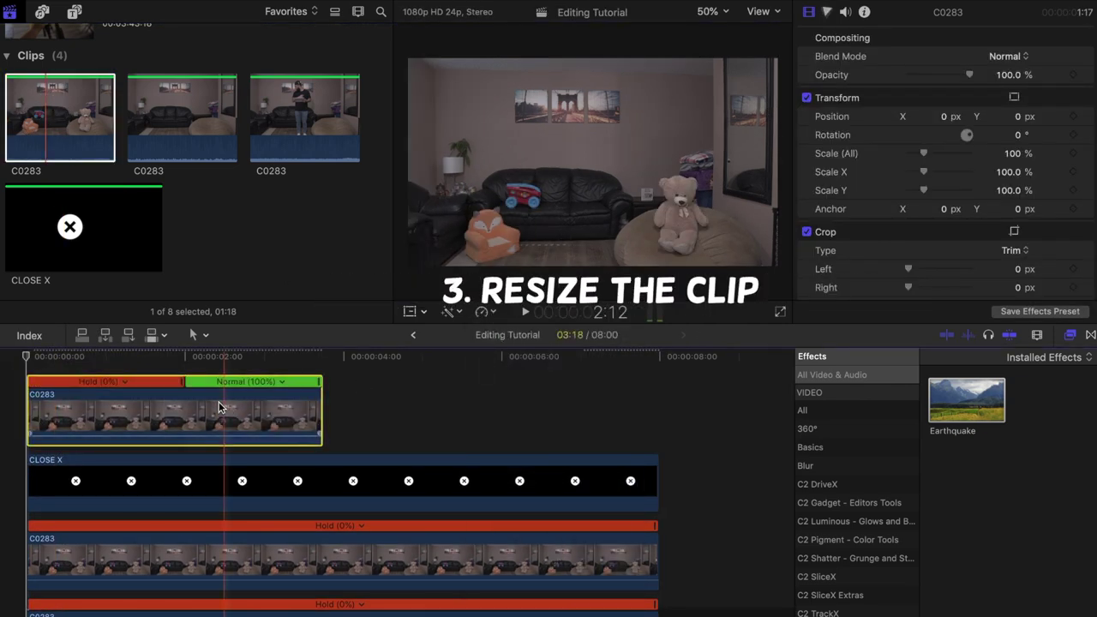
mouse_move(323, 381)
left_mouse_down()
mouse_move(217, 399)
mouse_move(588, 404)
left_mouse_up()
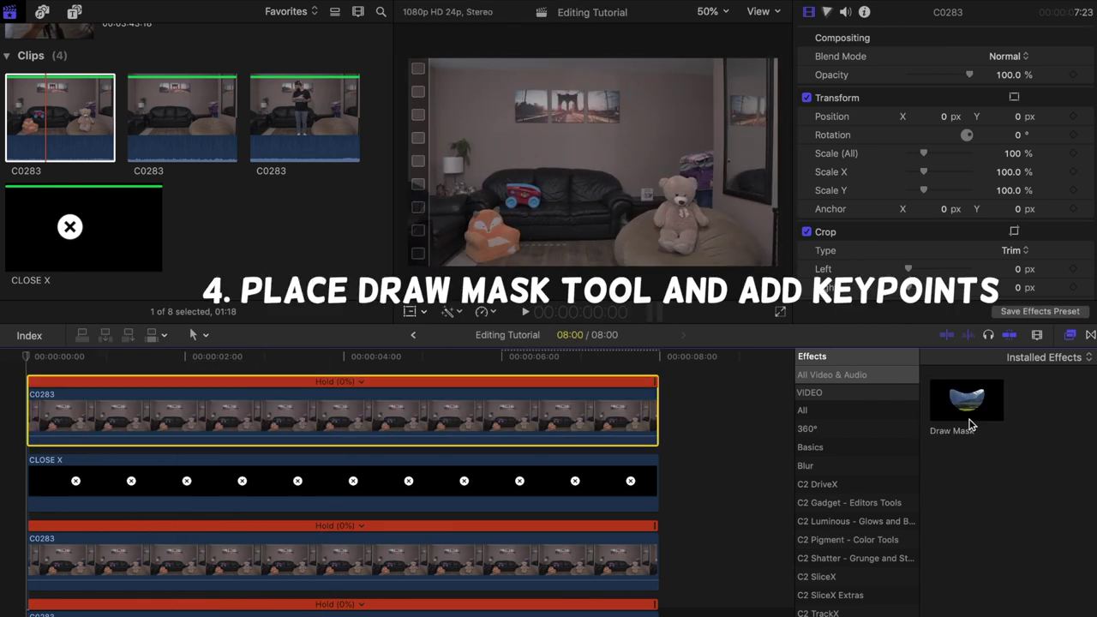
left_click_drag(967, 401, 404, 419)
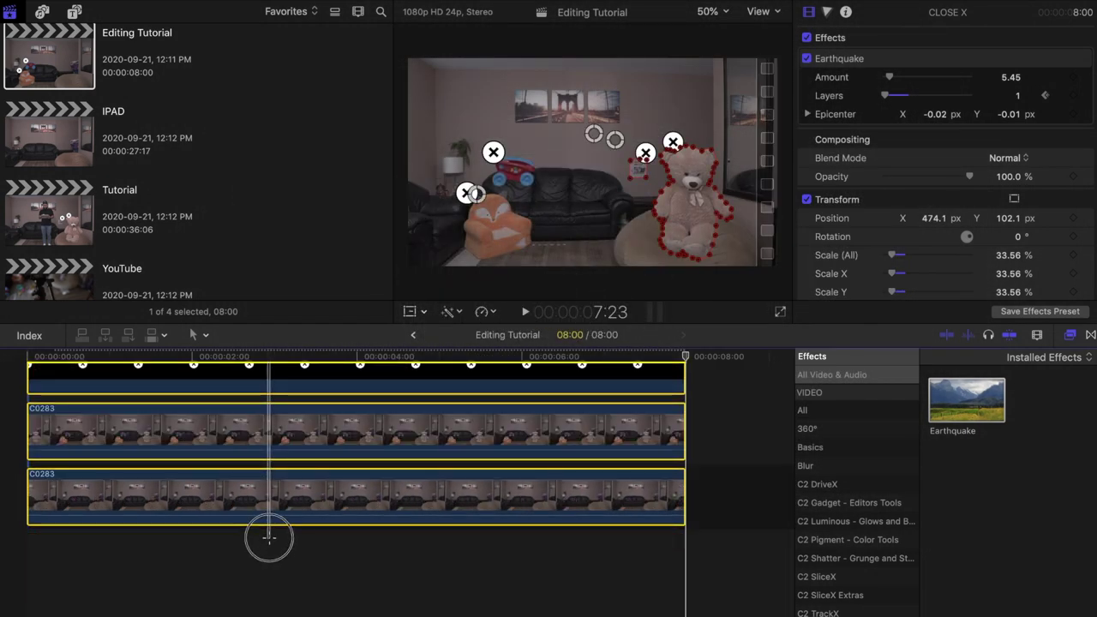
Combine the clips into the 'Editing Tutorial Clip' compound and add the person footage beneath it.
right_click(288, 487)
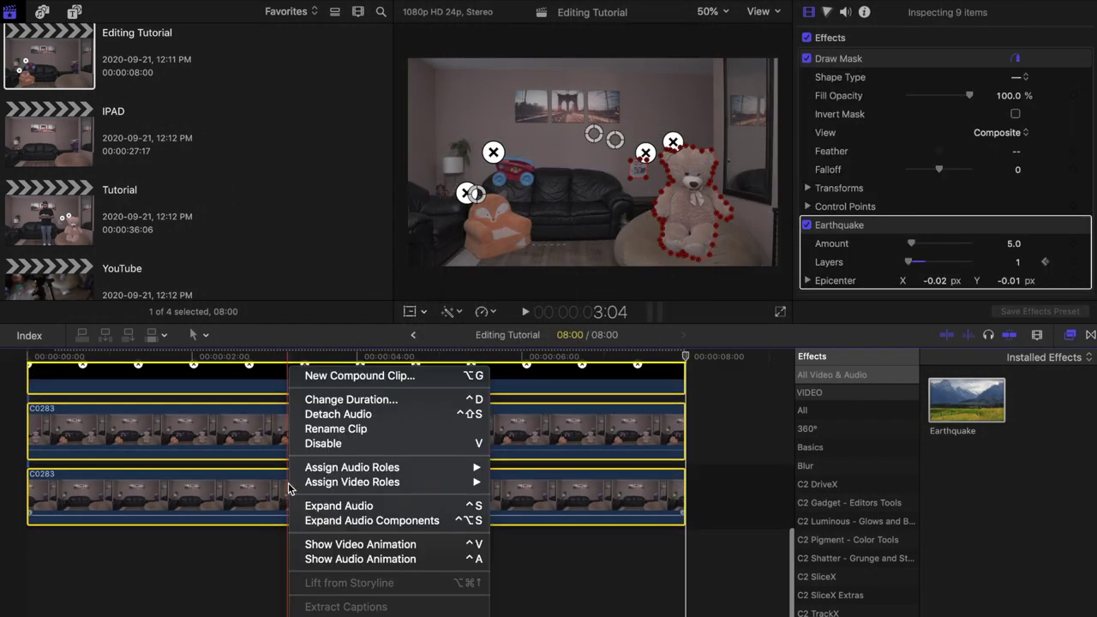
left_click(378, 383)
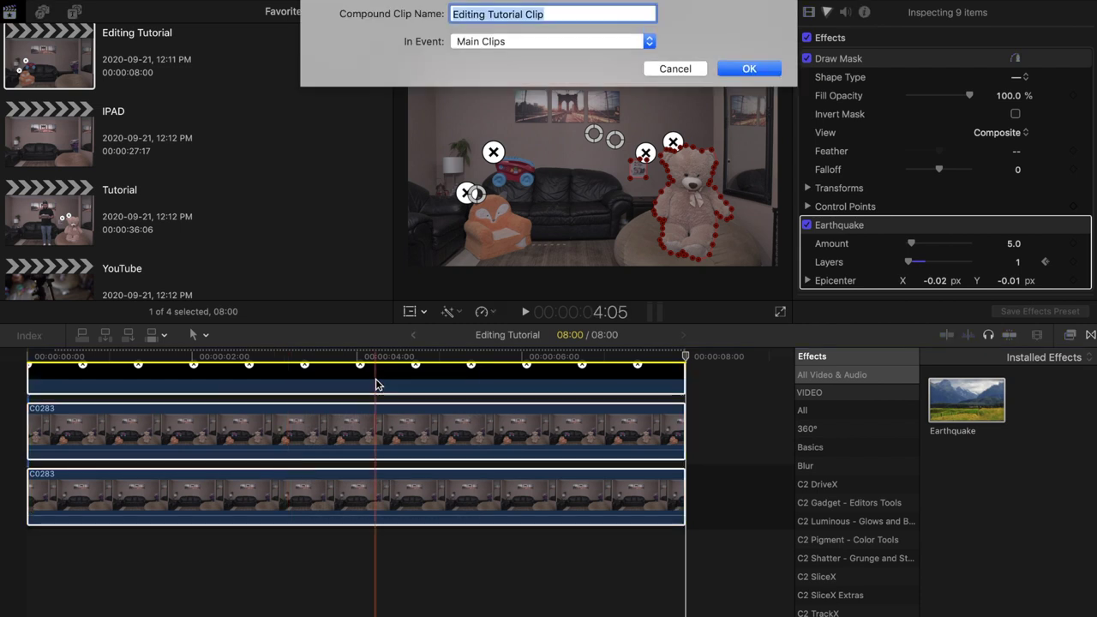
left_click(743, 69)
left_click_drag(300, 123, 25, 573)
left_click(196, 509)
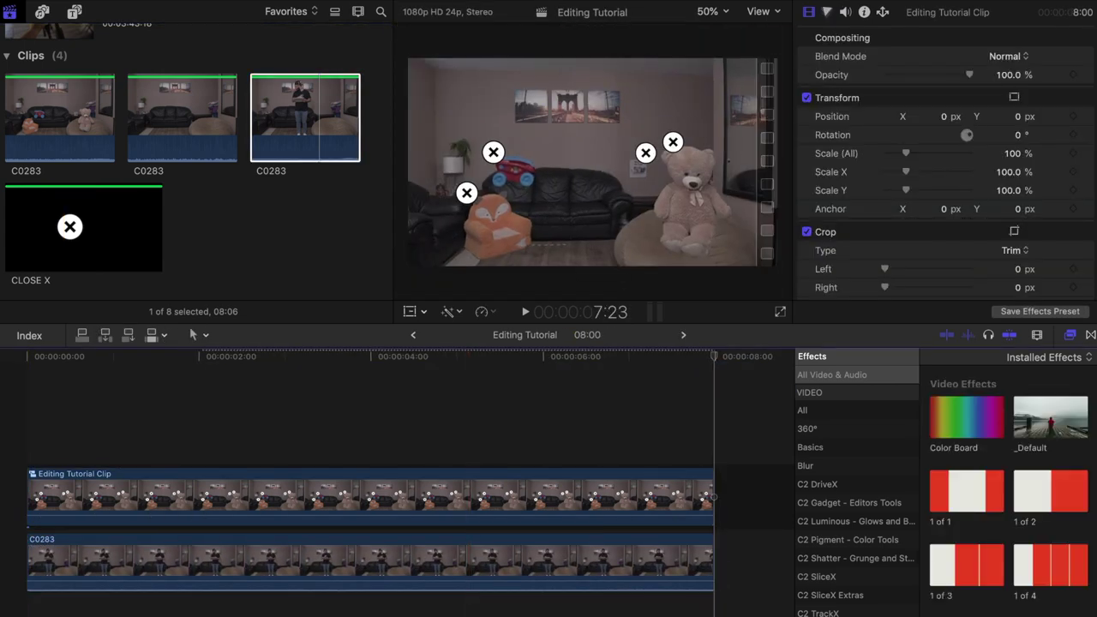
Apply Draw Mask to the compound clip and trace points from the floor up the left side.
mouse_move(974, 414)
left_mouse_down()
mouse_move(745, 421)
mouse_move(480, 502)
left_mouse_up()
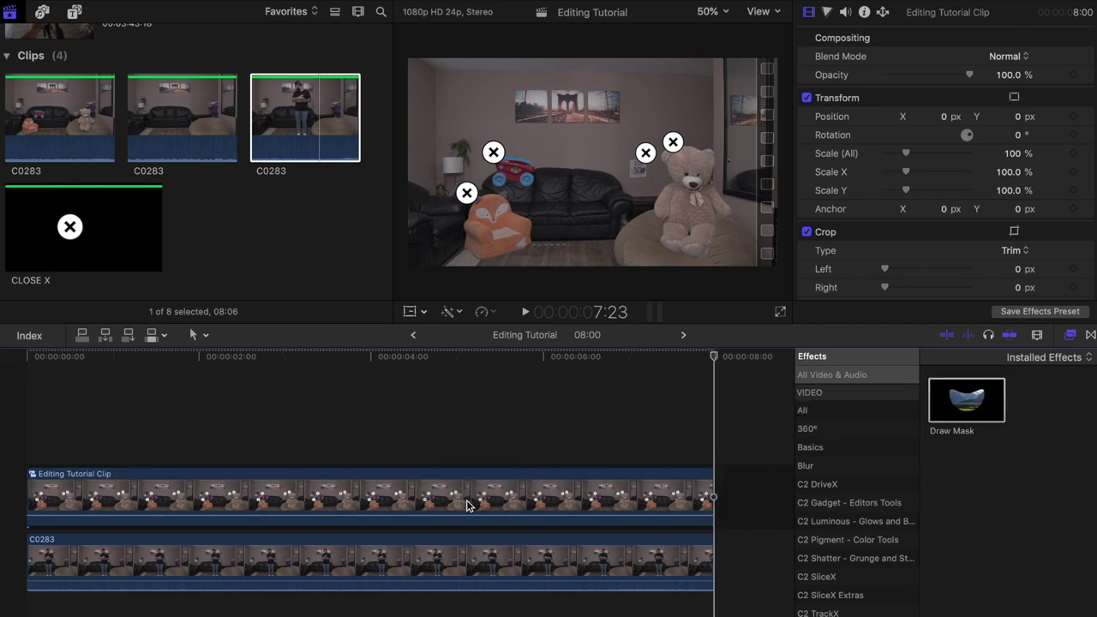
left_click(537, 244)
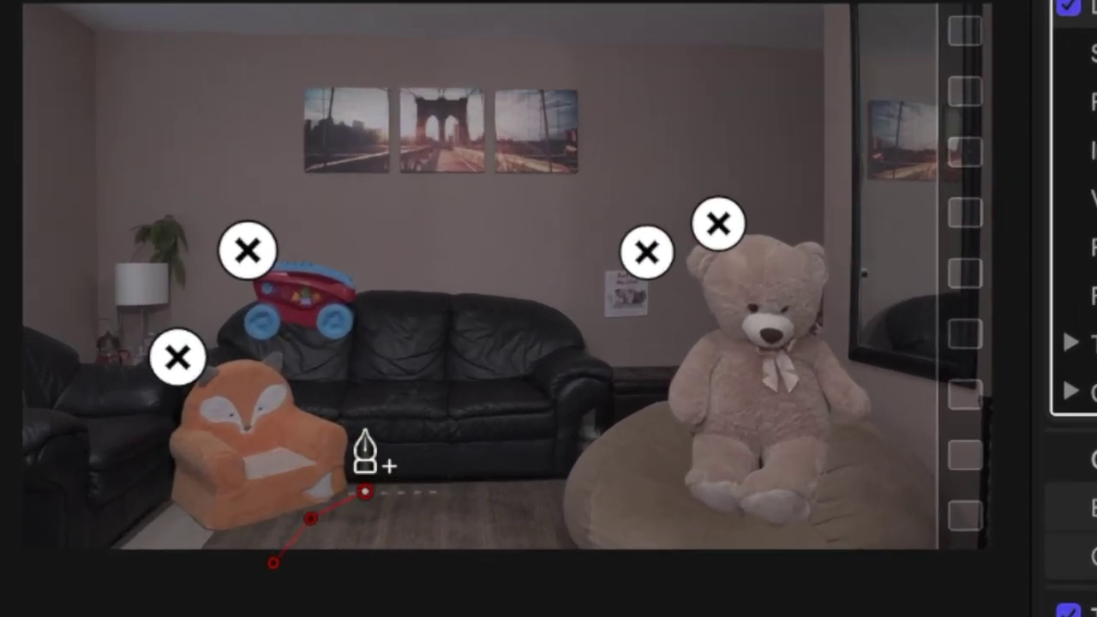
left_click(365, 430)
left_click(332, 382)
left_click(324, 355)
left_click(366, 330)
left_click(370, 274)
left_click(350, 204)
Trace the mask down the right side and along the floor, closing the shape.
left_click(837, 155)
left_click(644, 185)
left_click(591, 241)
left_click(596, 319)
left_click(595, 427)
left_click(636, 561)
left_click(273, 565)
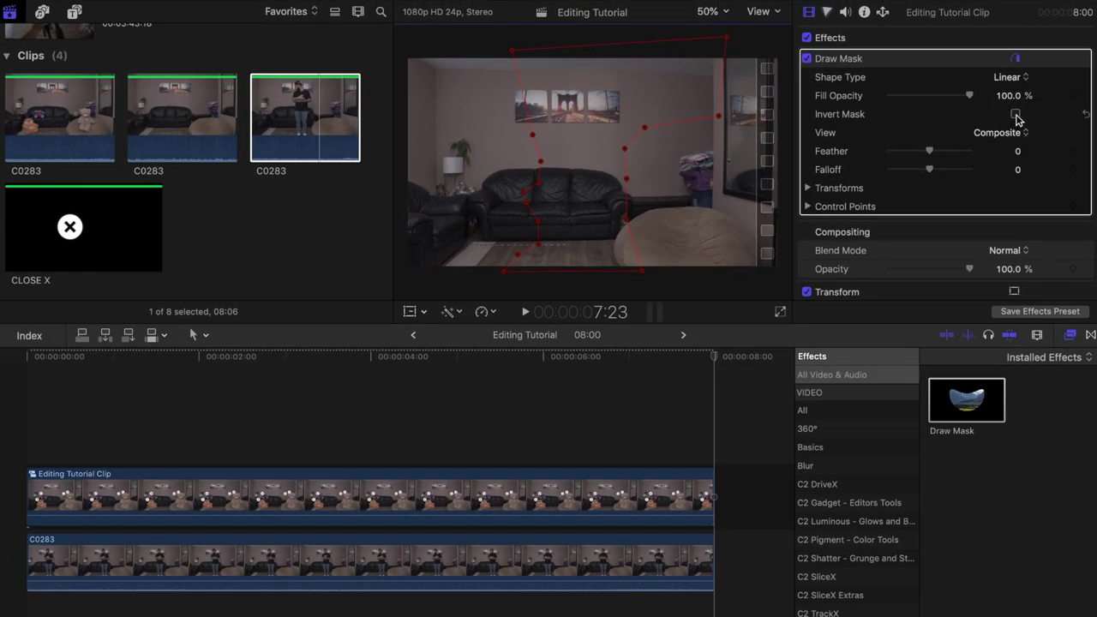
Play back the masked composite and step frame by frame to check the reveal.
key("space")
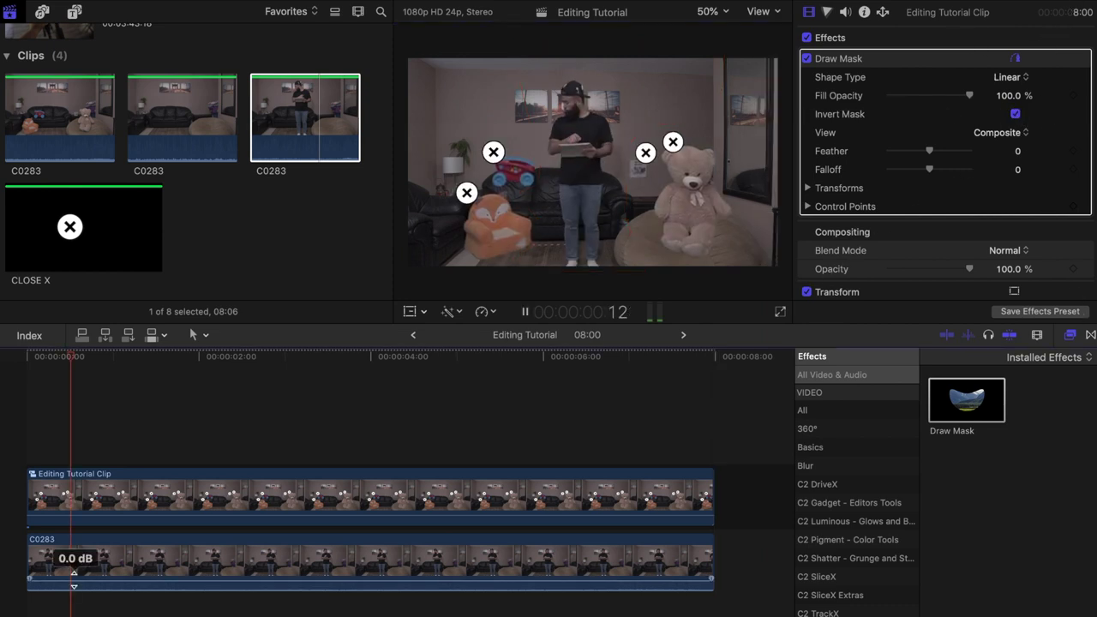
key("space")
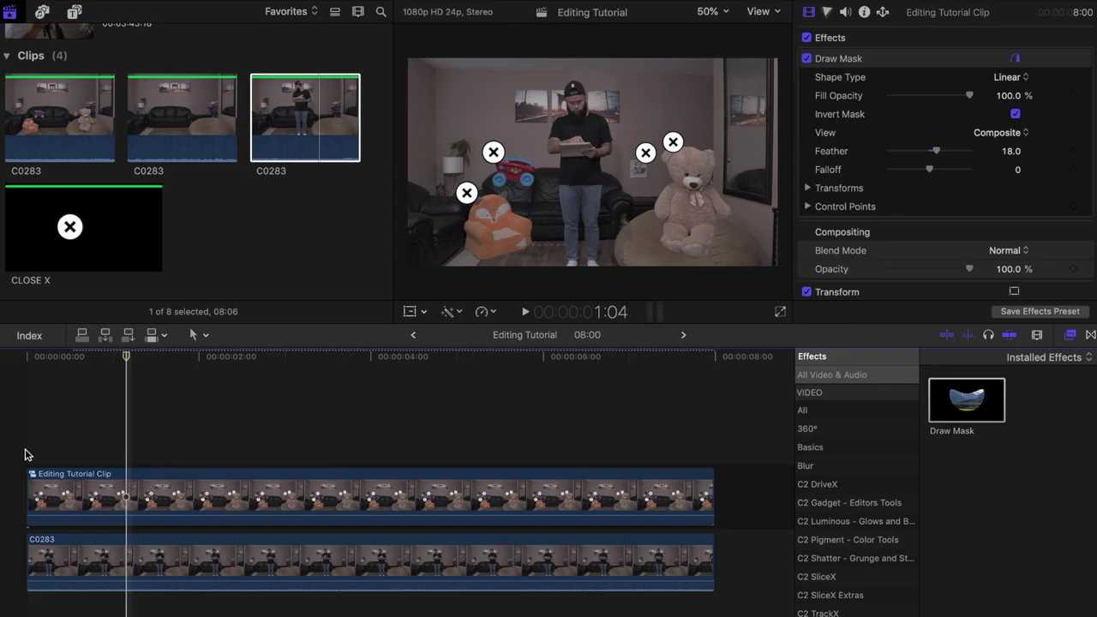
key("Right")
key("Right")
key("Right")
key("Right")
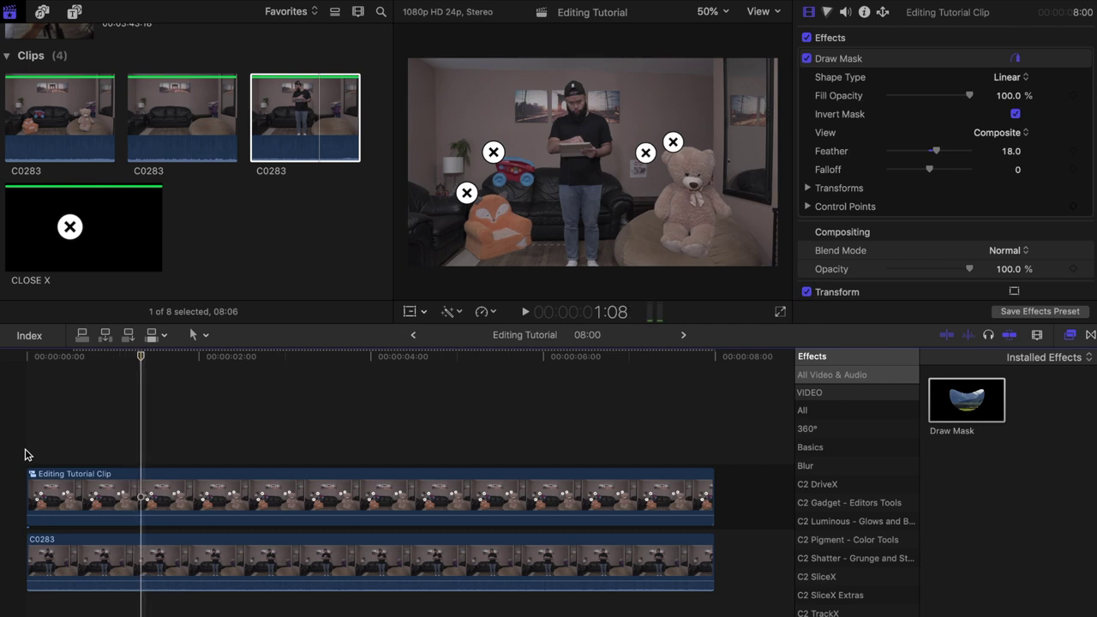
key("Left")
key("Left")
key("Left")
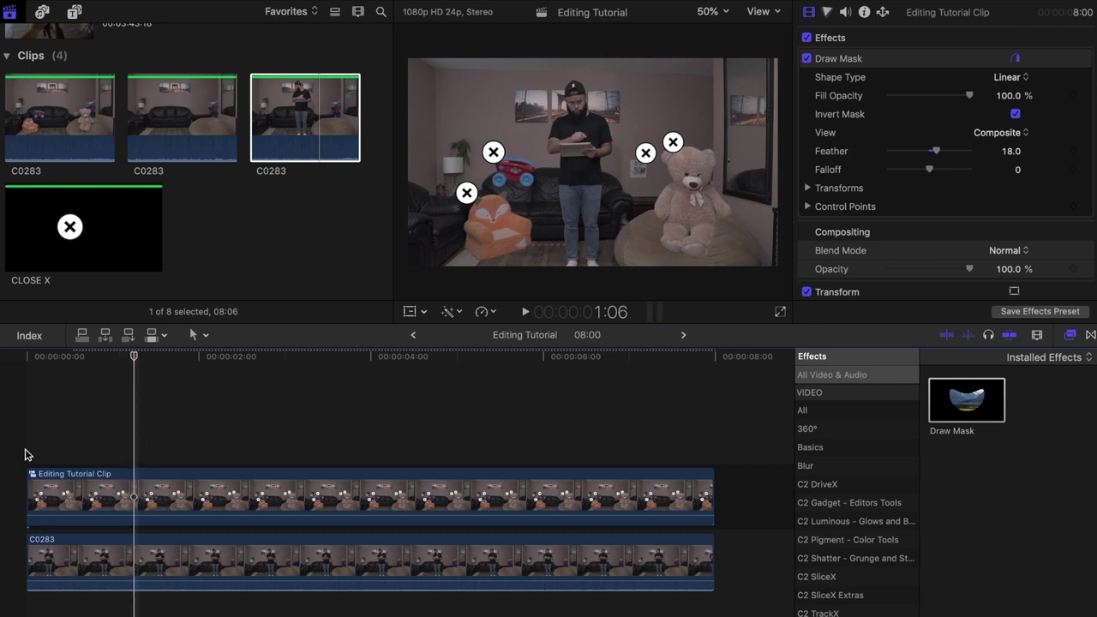
Open the Editing Tutorial Clip compound and select the fox-chair toy layer C0283.
left_click(127, 491)
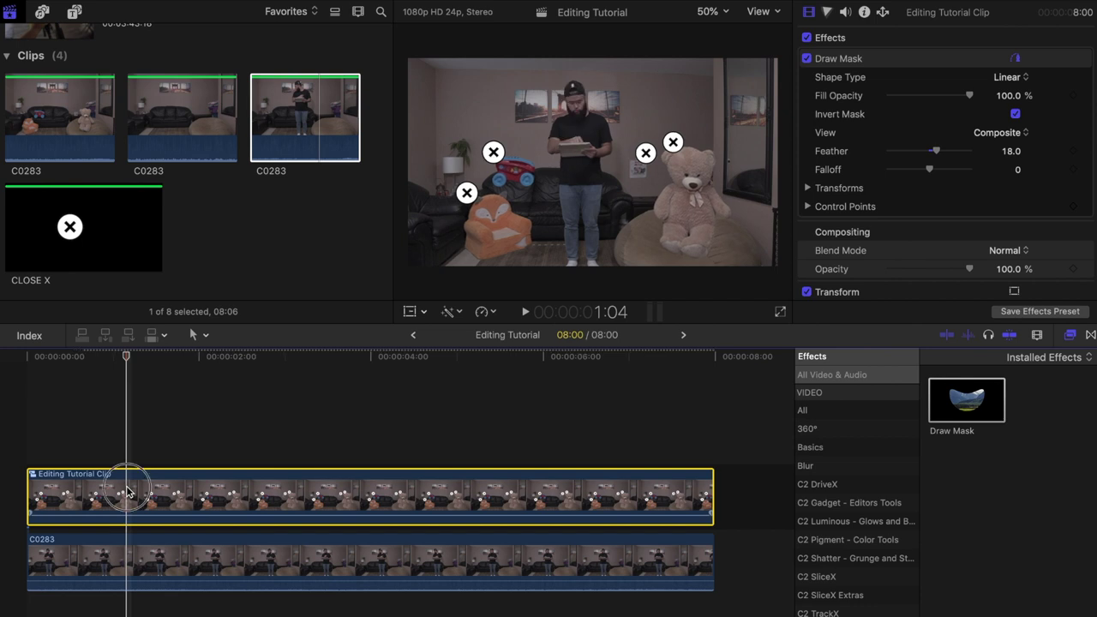
double_click(127, 492)
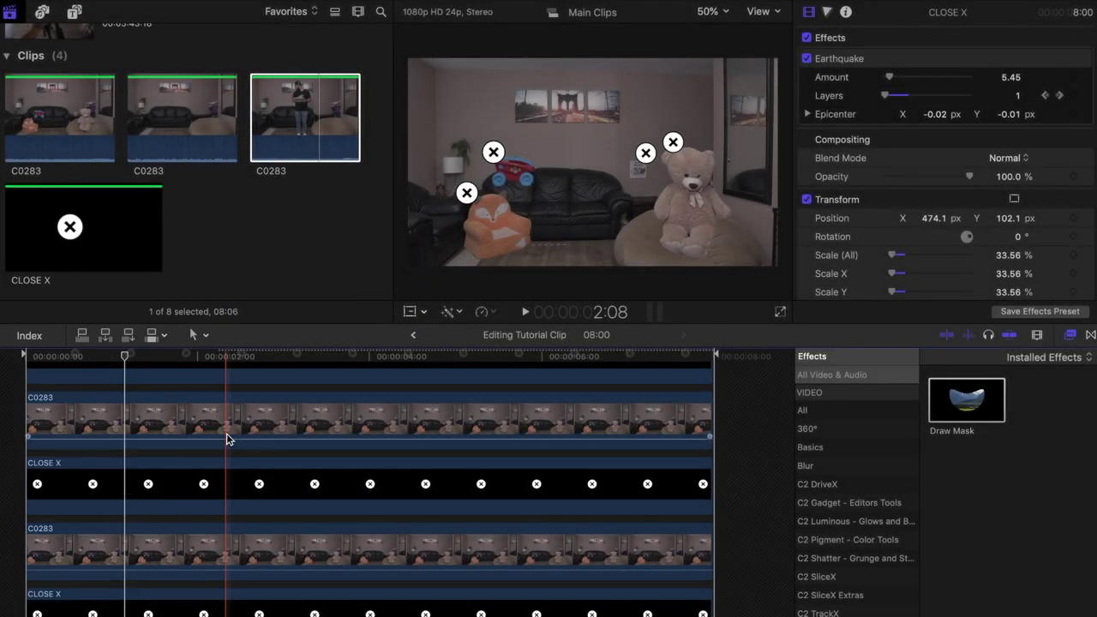
left_click(124, 431)
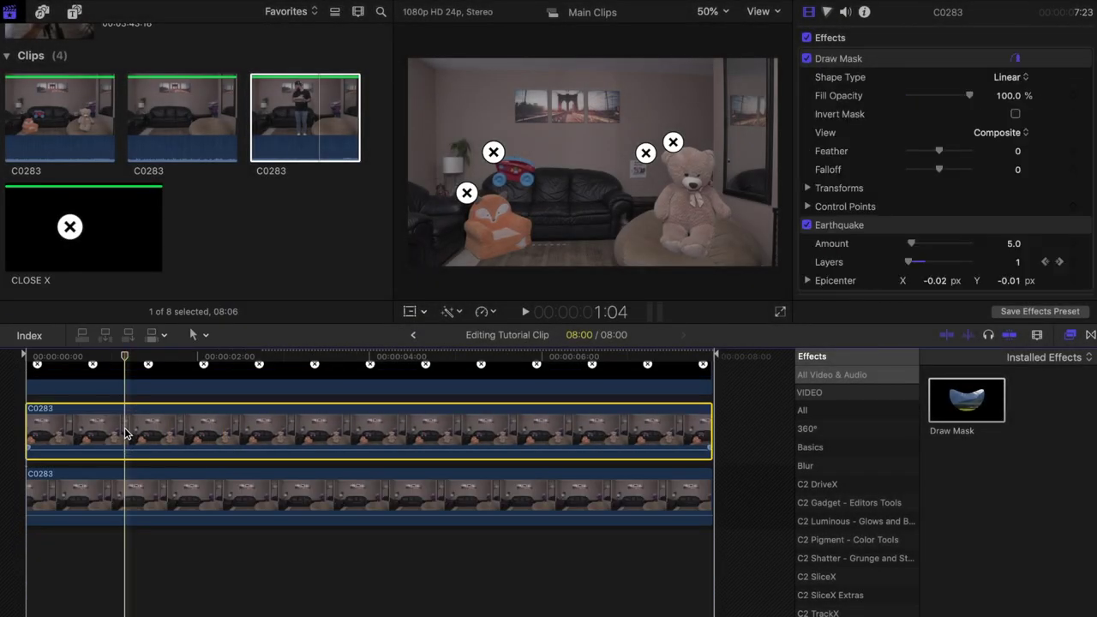
left_click(876, 65)
left_click(129, 431)
Keyframe Position and Scale, then one frame later set Scale (All) to 0 and nudge Position X.
scroll(1028, 171, "down", 5)
left_click(1073, 192)
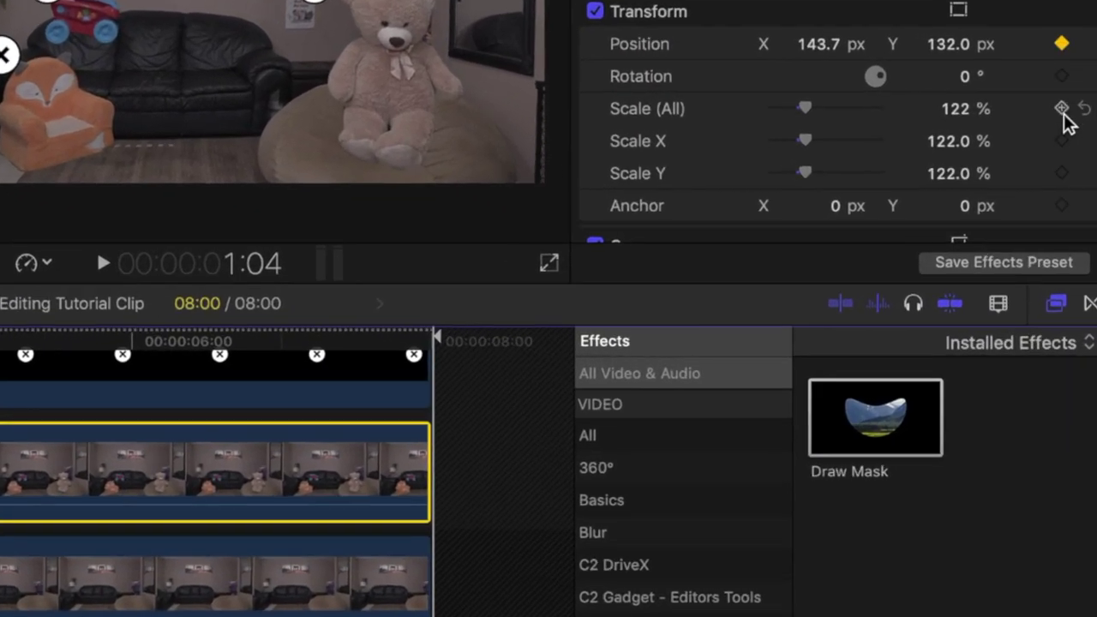
left_click(1069, 179)
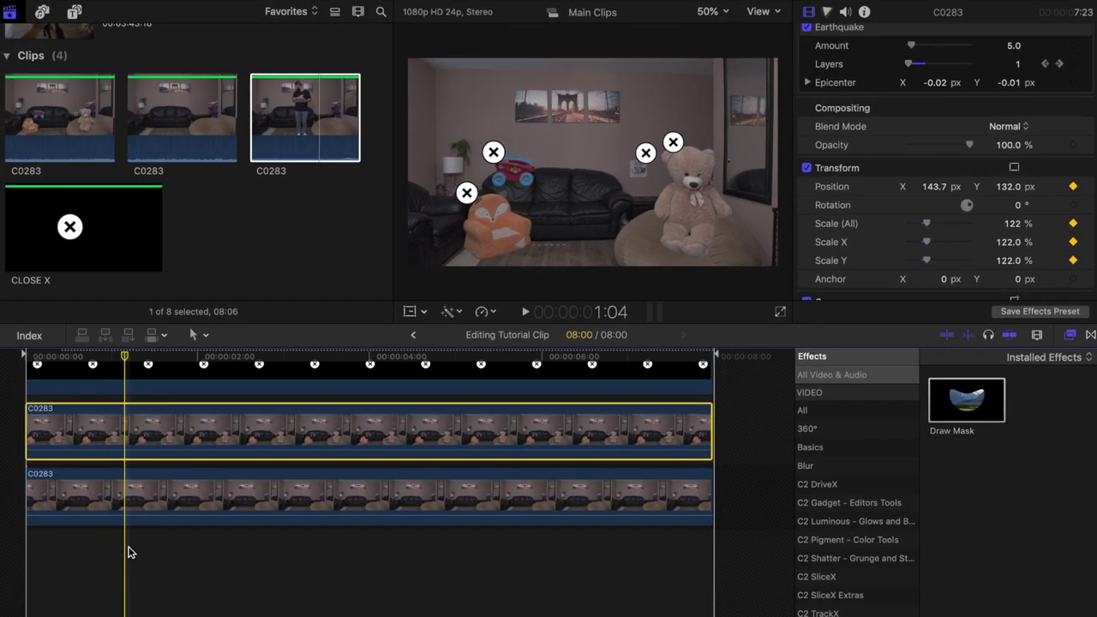
key("Right")
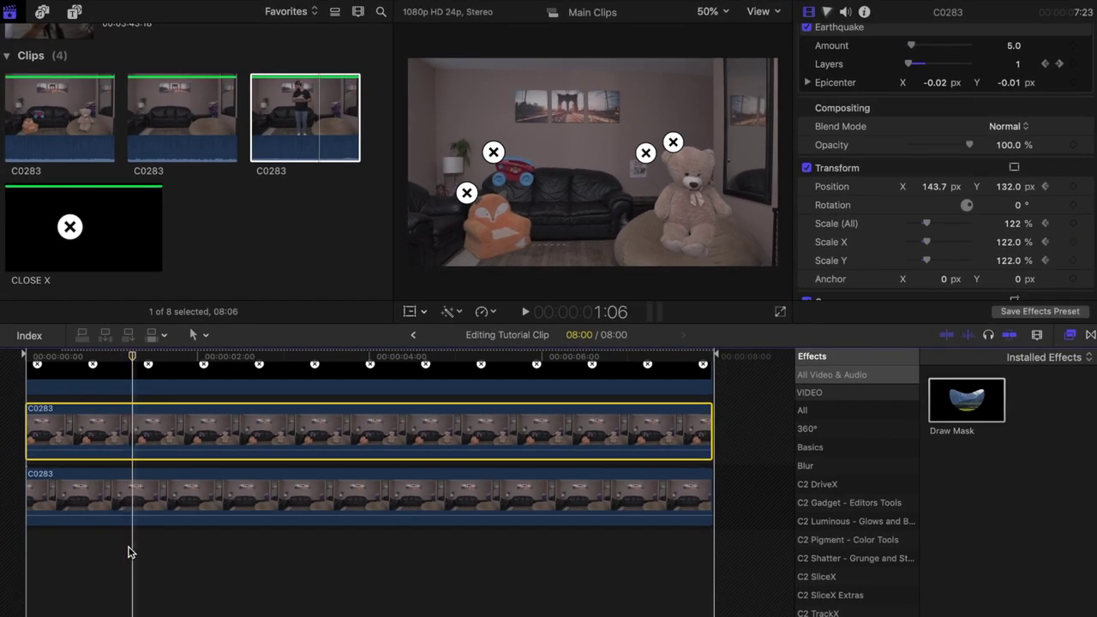
left_click(1013, 224)
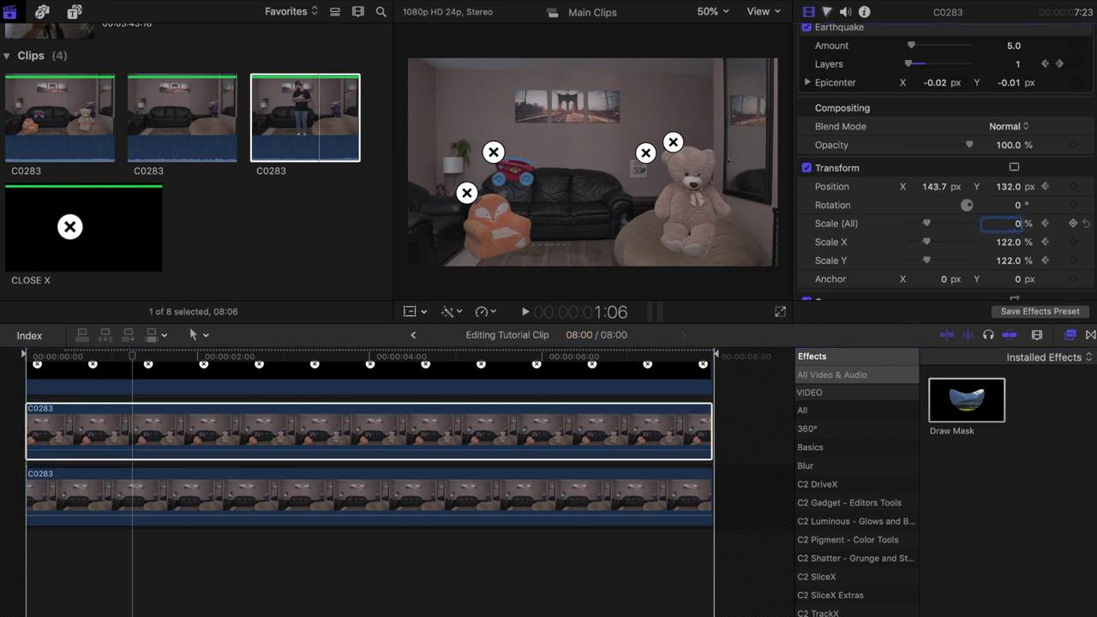
type("0")
key("Return")
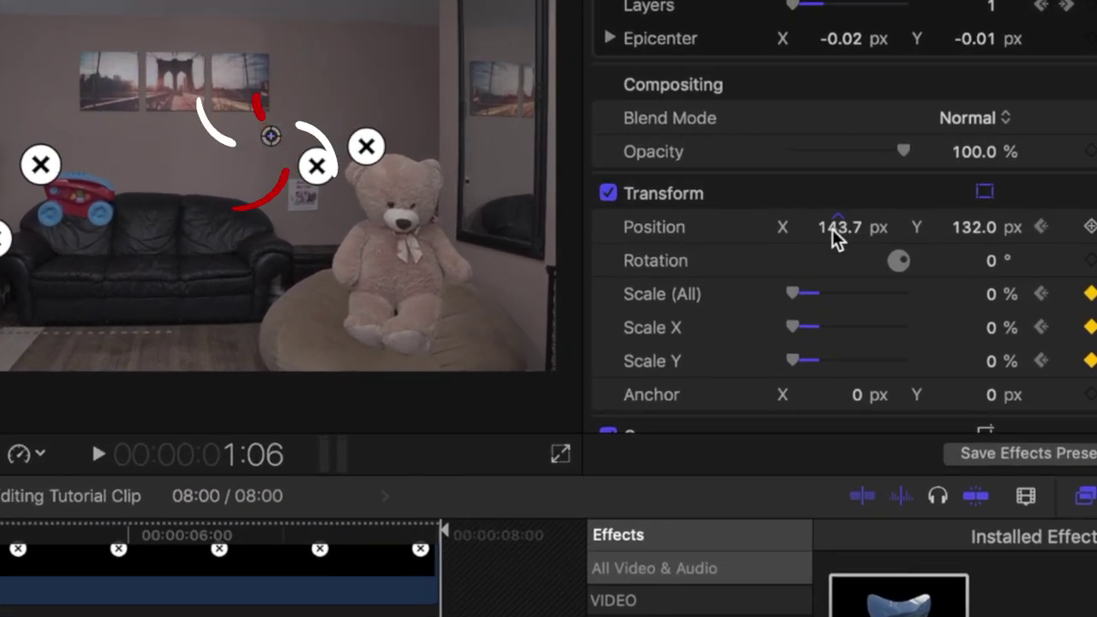
left_click_drag(838, 226, 835, 230)
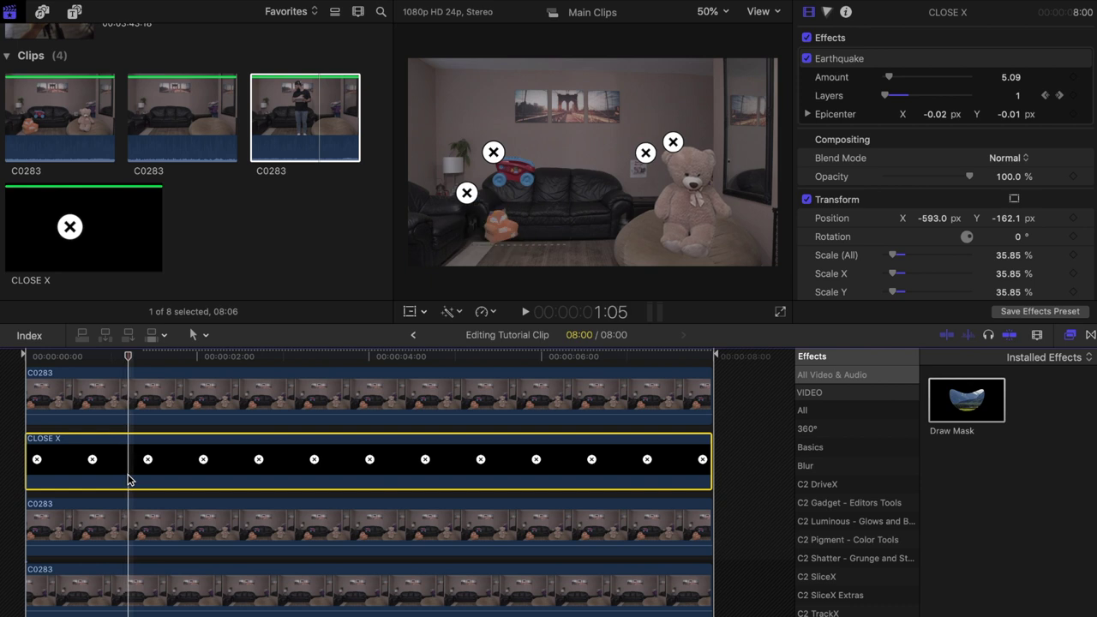
Trim the CLOSE X clip to end around 1:09 and return to the main project.
key("r")
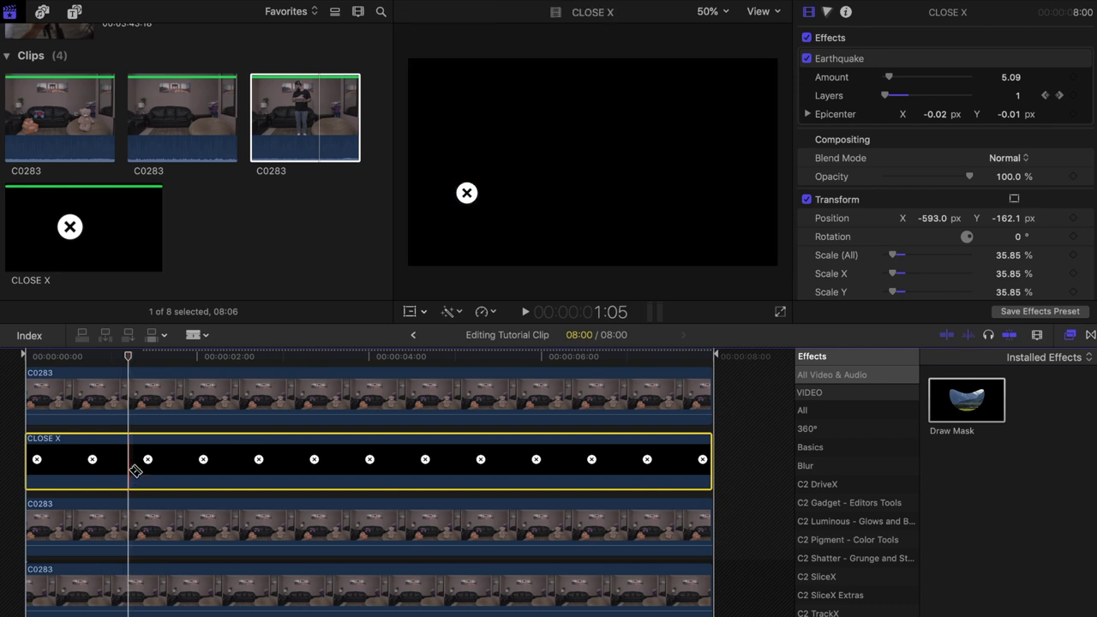
key("a")
left_click_drag(708, 470, 127, 470)
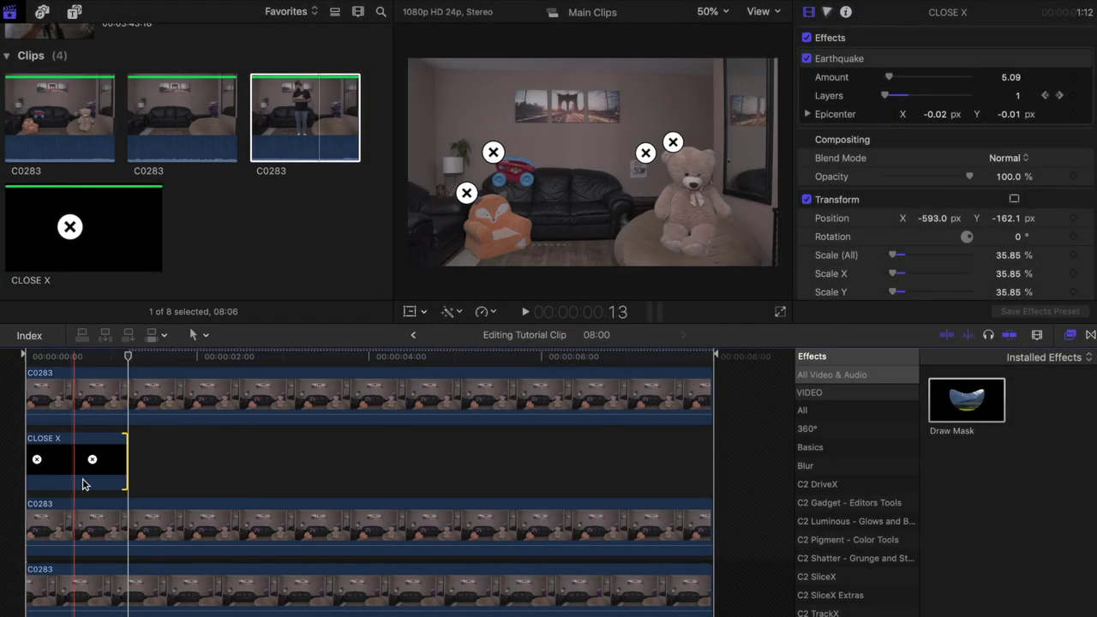
left_click(221, 355)
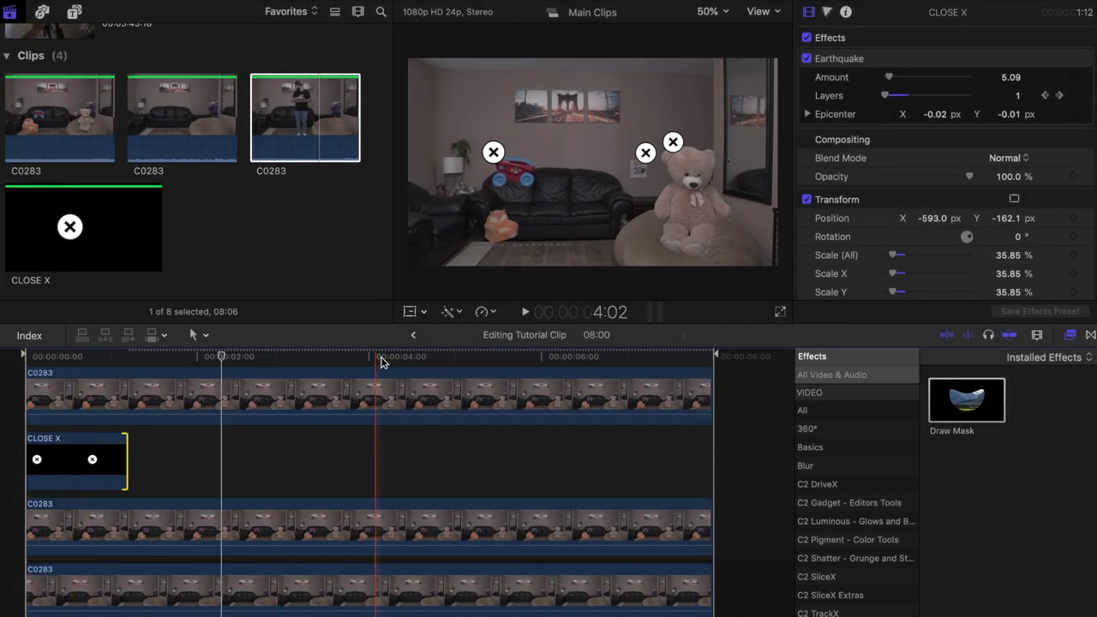
left_click(414, 337)
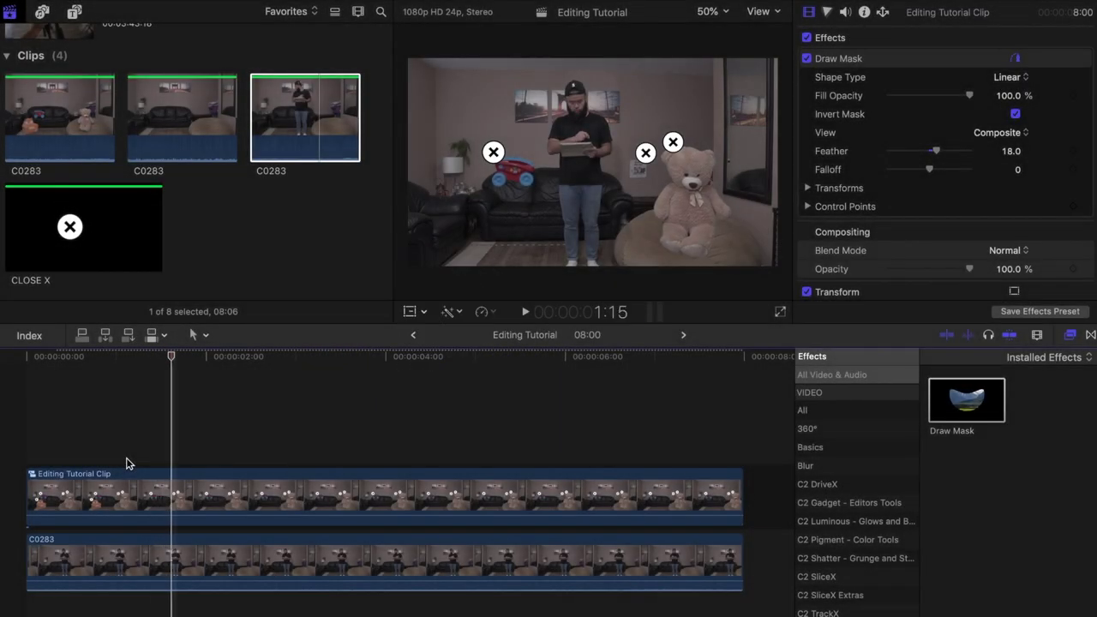
Step frame by frame to the next iPad tap and open the compound clip.
key("space")
key("Left")
key("Left")
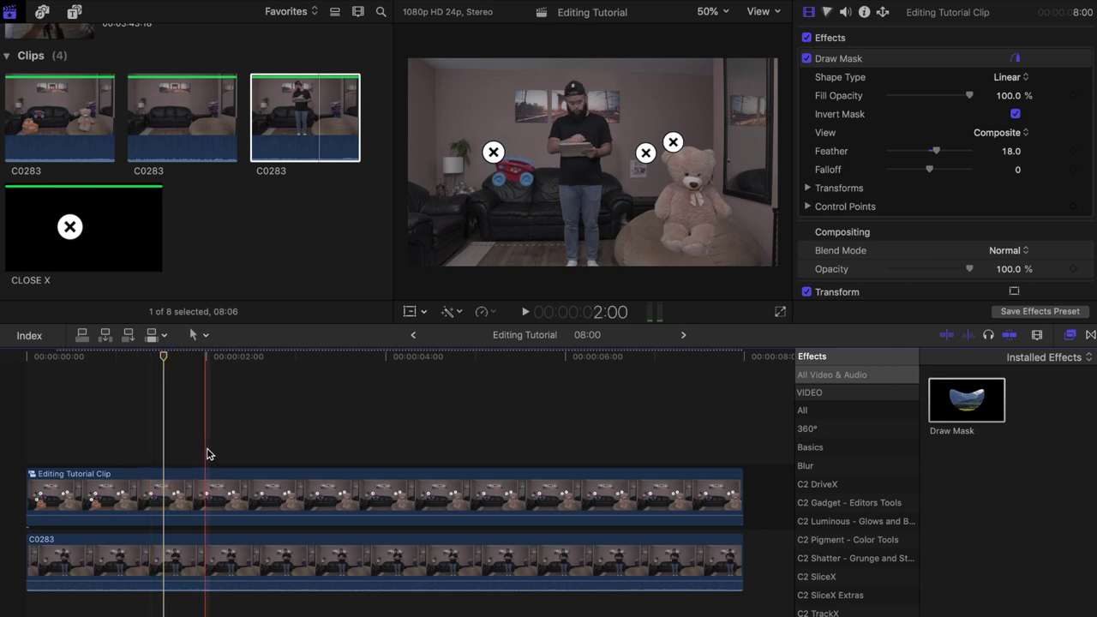
key("Right")
key("Right")
key("Right")
key("Right")
key("Right")
key("Right")
key("Right")
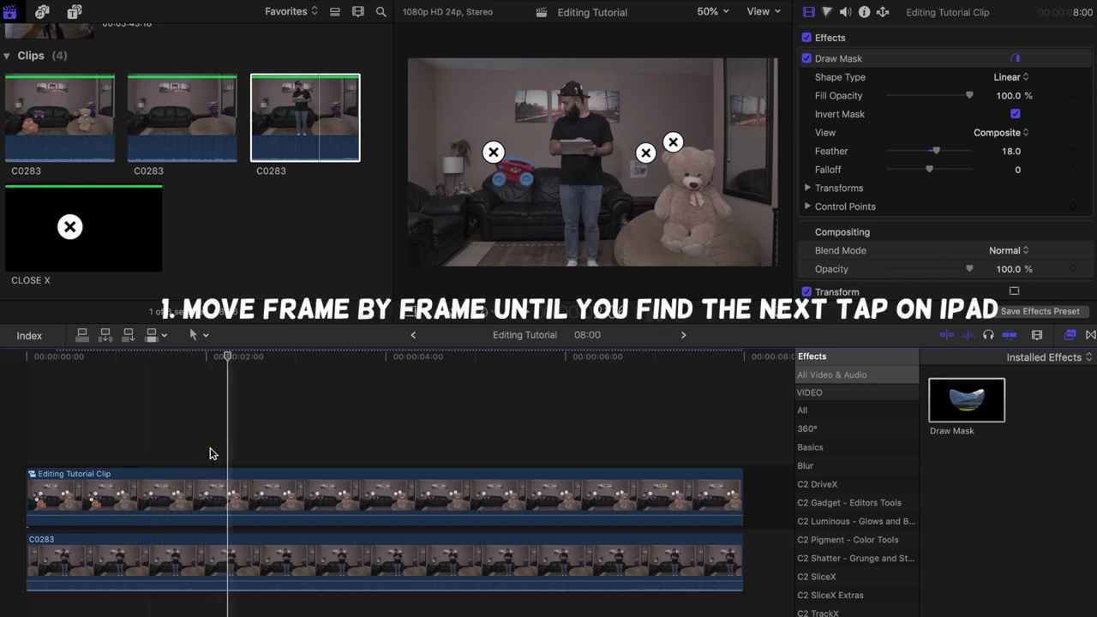
key("Right")
key("Right")
key("Right")
key("Right")
key("Right")
key("Right")
key("Right")
key("Right")
key("Right")
key("Right")
key("Right")
key("Right")
key("Right")
key("Right")
key("Right")
key("Right")
key("Right")
key("Right")
key("Right")
key("Right")
key("Right")
key("Right")
key("Right")
key("Right")
double_click(351, 481)
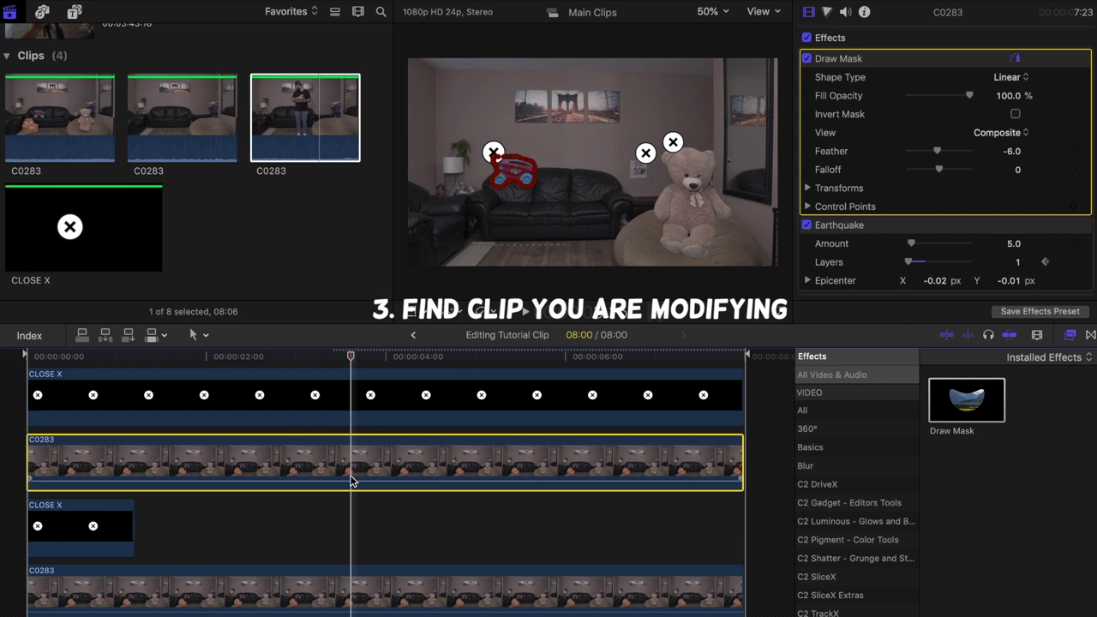
Two frames past the keyframe, set the red toy car's Scale (All) to 0%.
scroll(1029, 205, "down", 5)
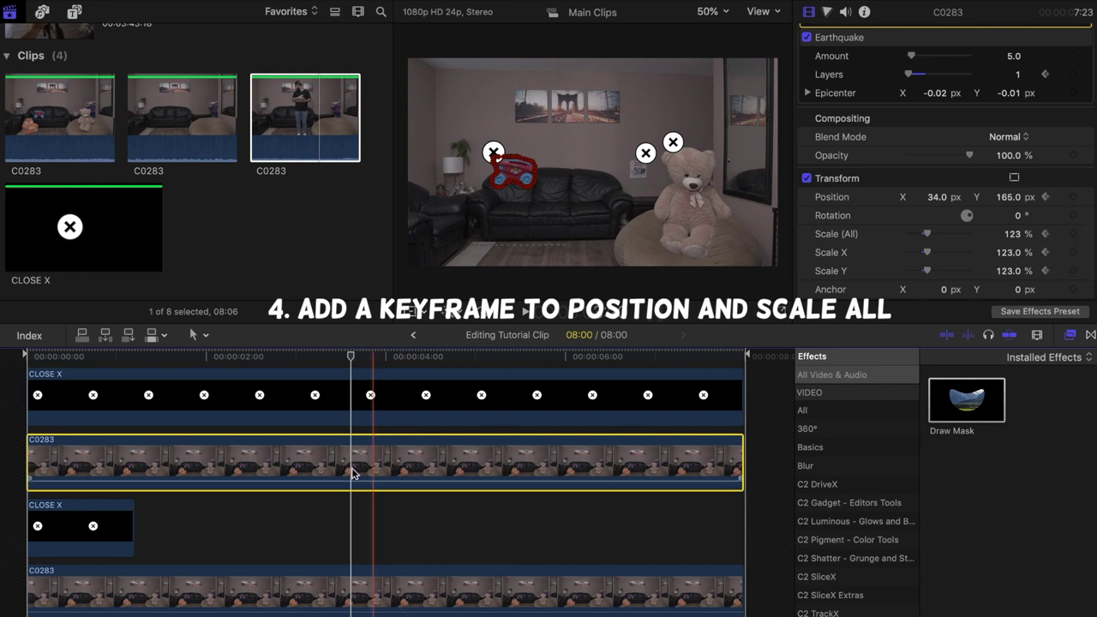
key("Right")
key("Right")
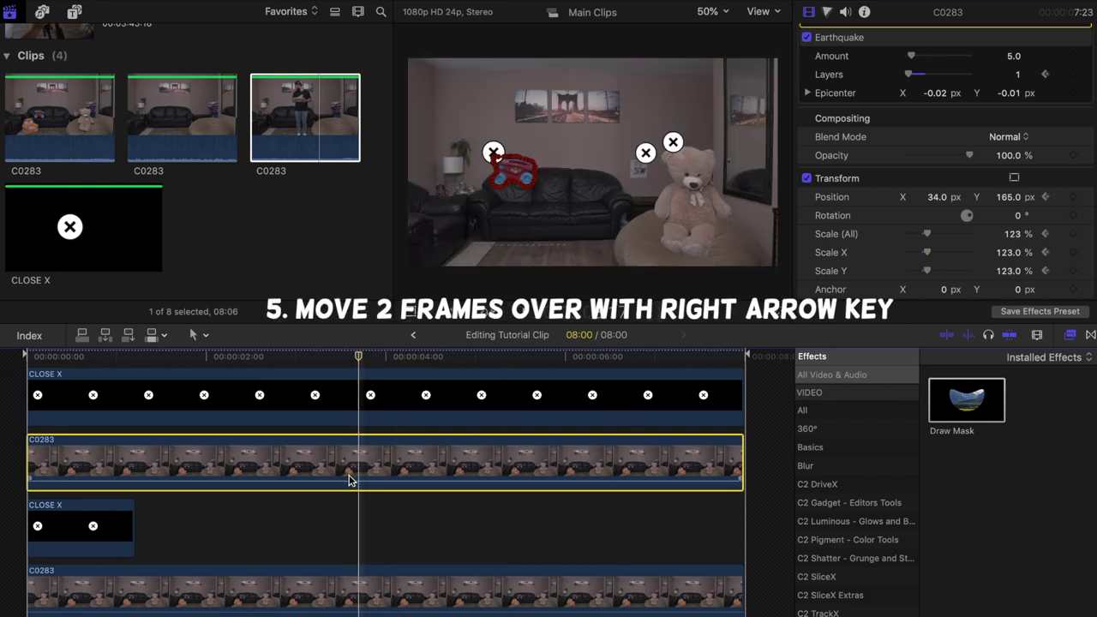
left_click(1014, 236)
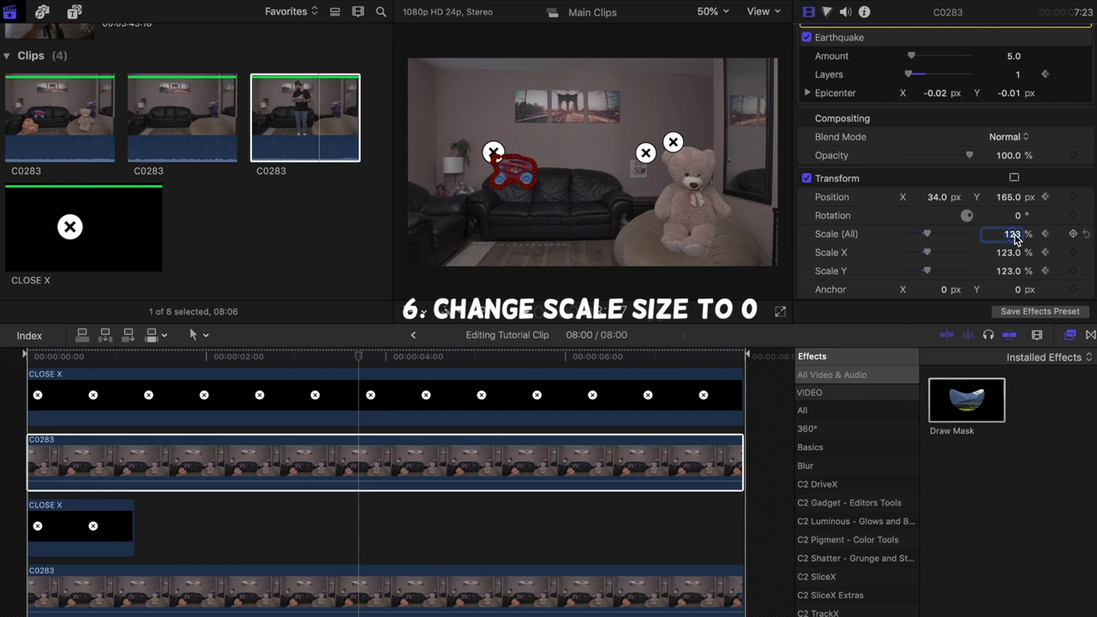
key("Return")
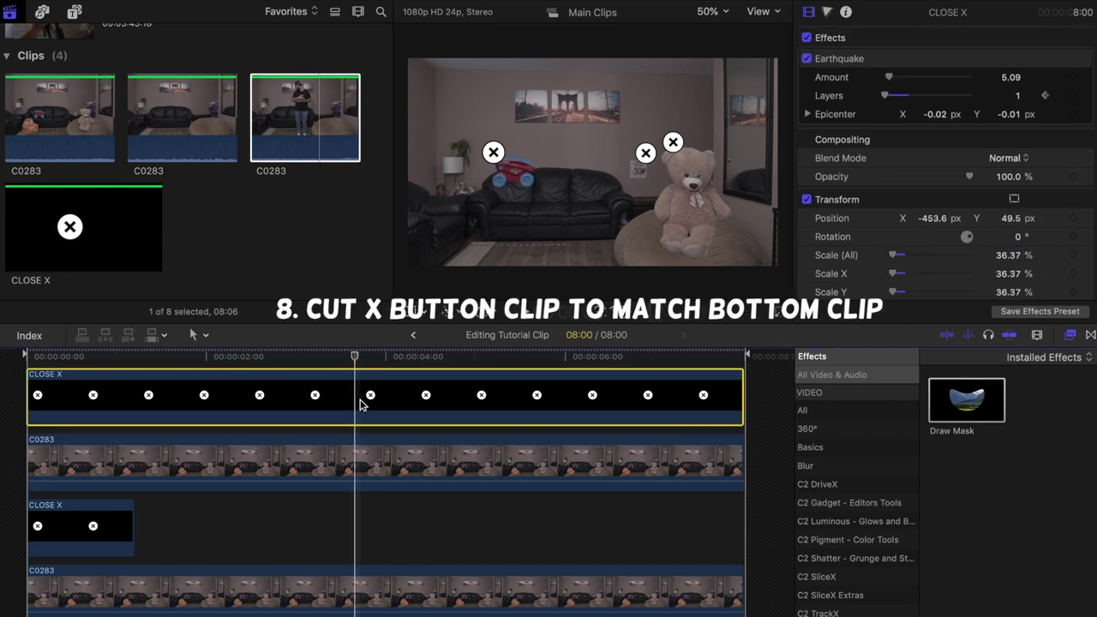
scroll(360, 404, "up", 2)
scroll(361, 404, "right", 2)
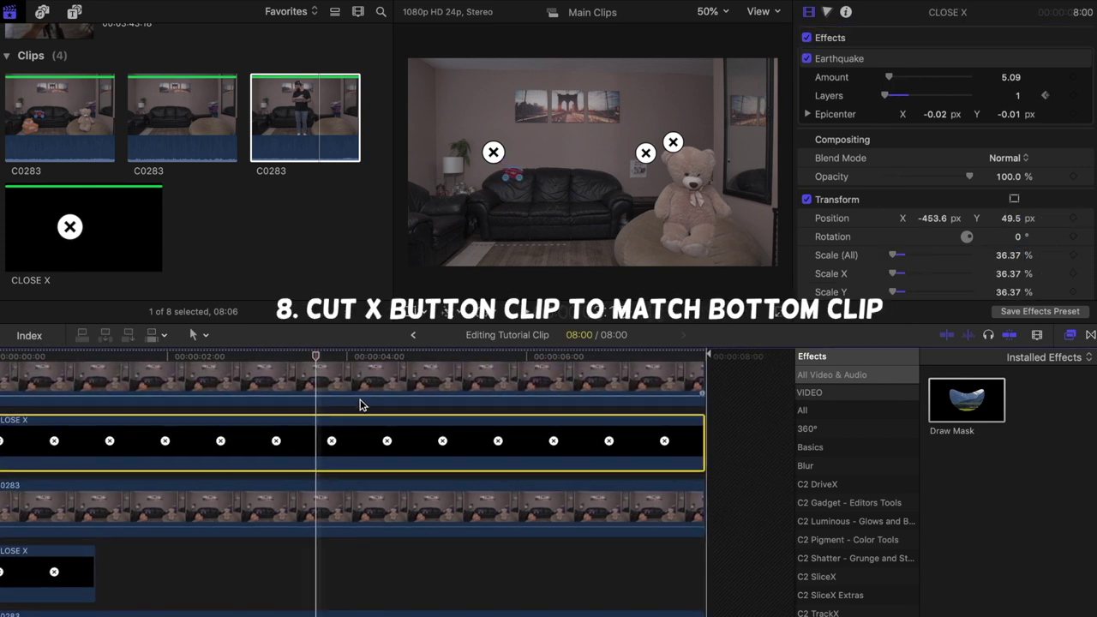
Trim the CLOSE X clip at the playhead, then insert C0283 at the timeline start, trimmed to line up.
left_click_drag(701, 441, 312, 442)
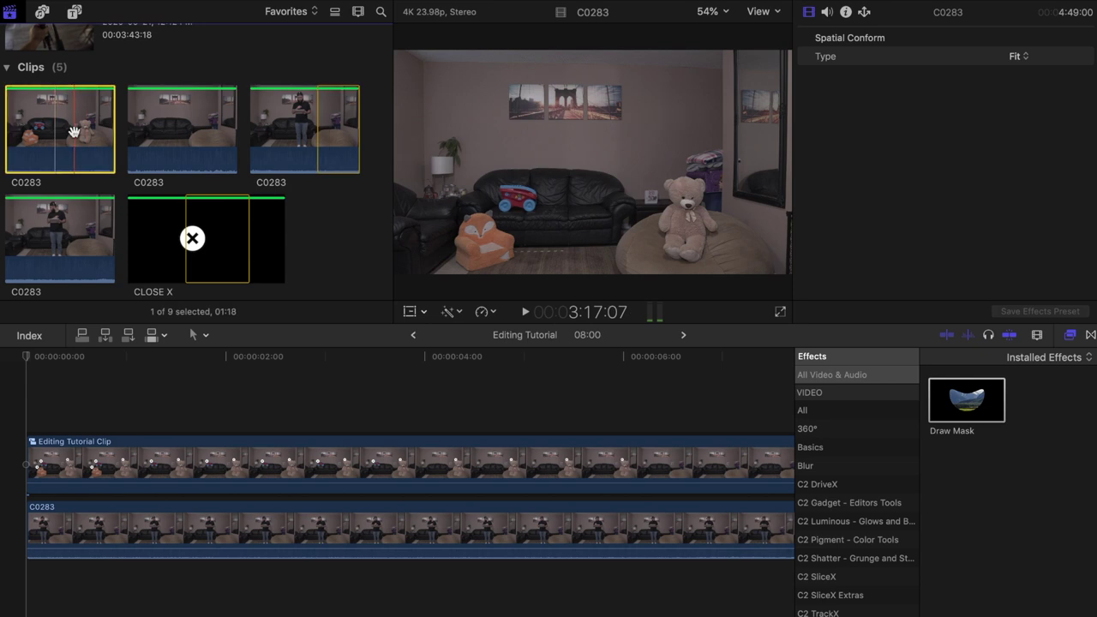
left_click_drag(74, 131, 97, 455)
left_click_drag(337, 137, 170, 531)
left_click_drag(34, 454, 110, 454)
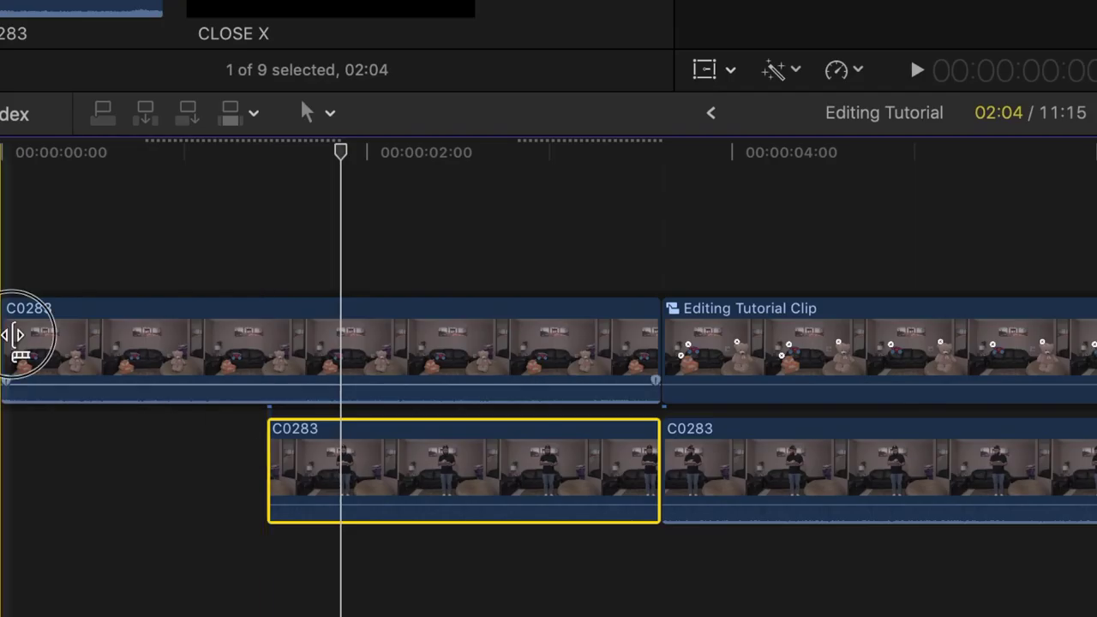
left_click_drag(156, 335, 272, 343)
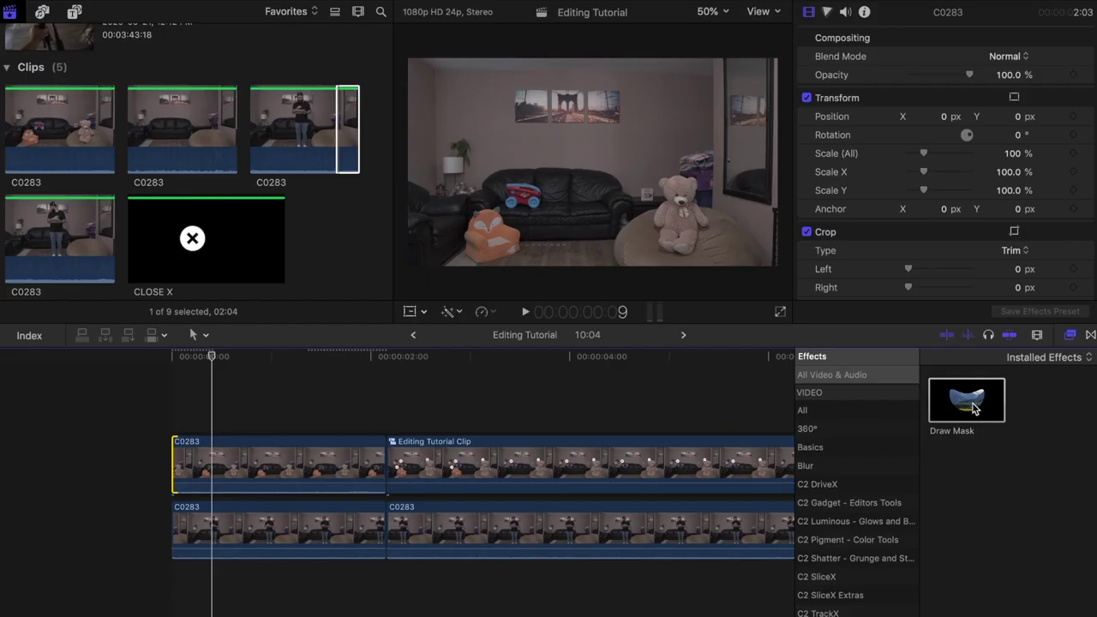
Apply Draw Mask to the upper C0283 clip and outline the person's area with a closed shape.
mouse_move(967, 401)
left_mouse_down()
mouse_move(623, 404)
mouse_move(463, 421)
mouse_move(332, 470)
left_mouse_up()
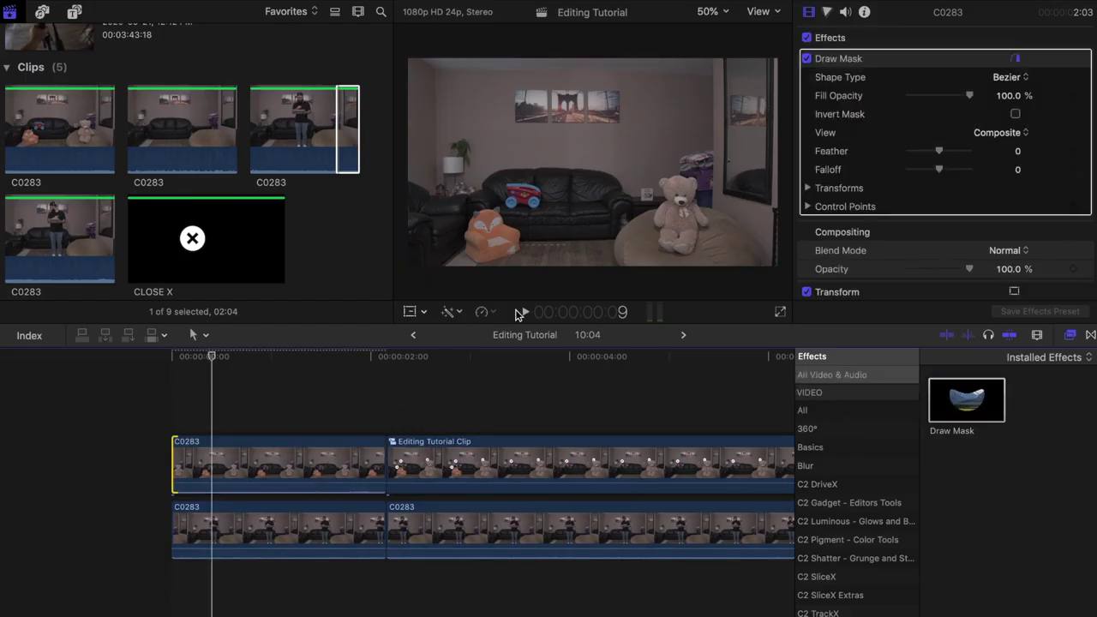
left_click(301, 446)
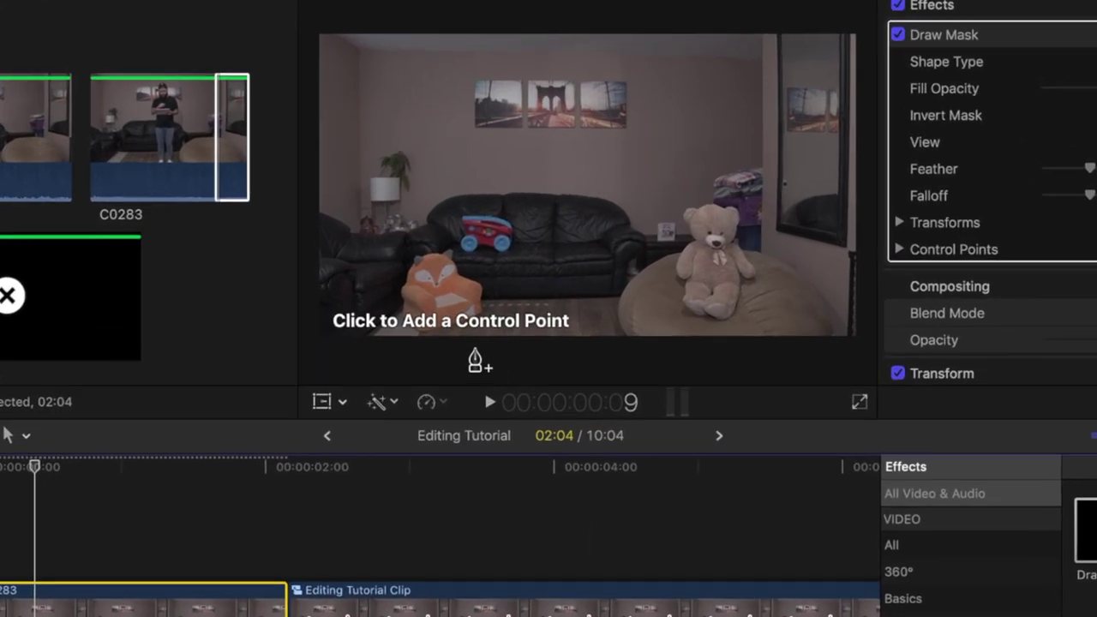
left_click_drag(524, 250, 523, 218)
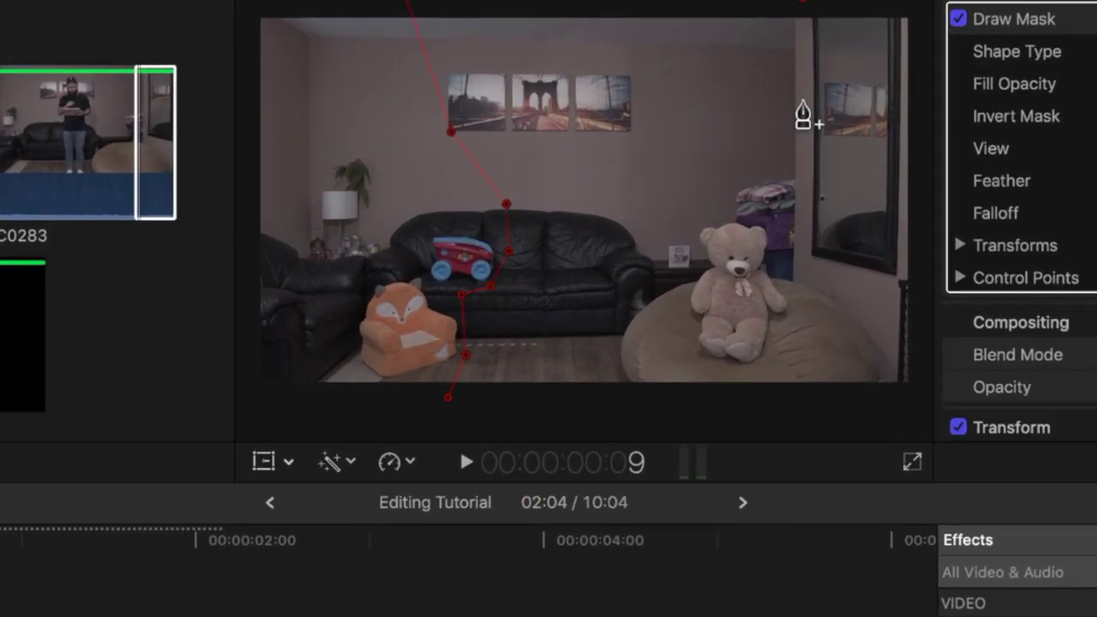
left_click(449, 400)
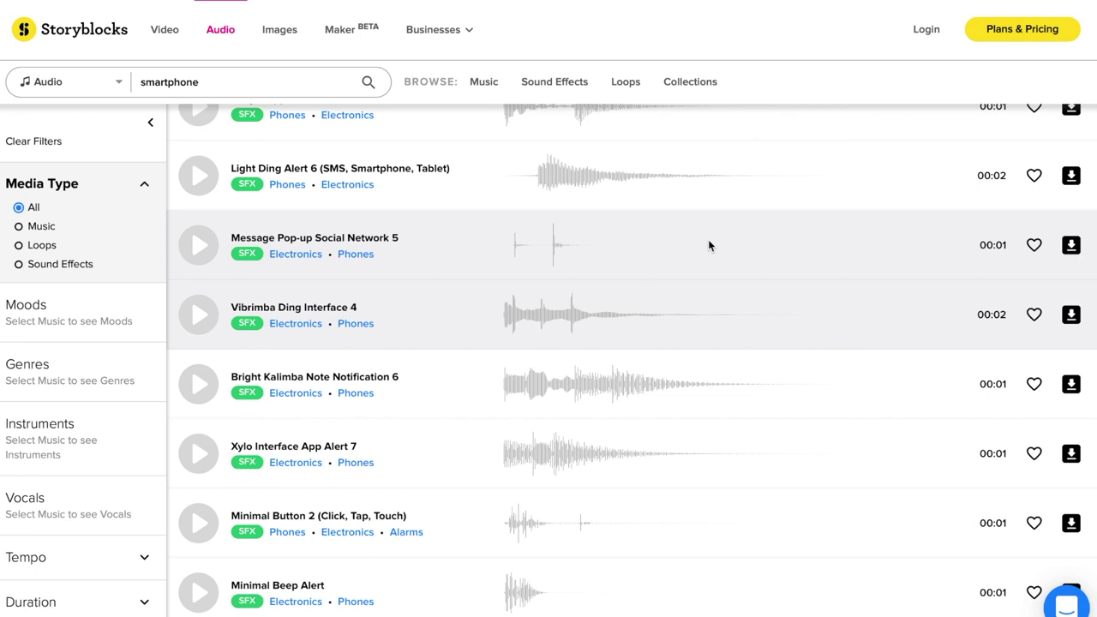
Browse the Storyblocks 'smartphone' results for tap sounds like Minimal Button 2 (Click, Tap, Touch).
scroll(708, 246, "up", 1)
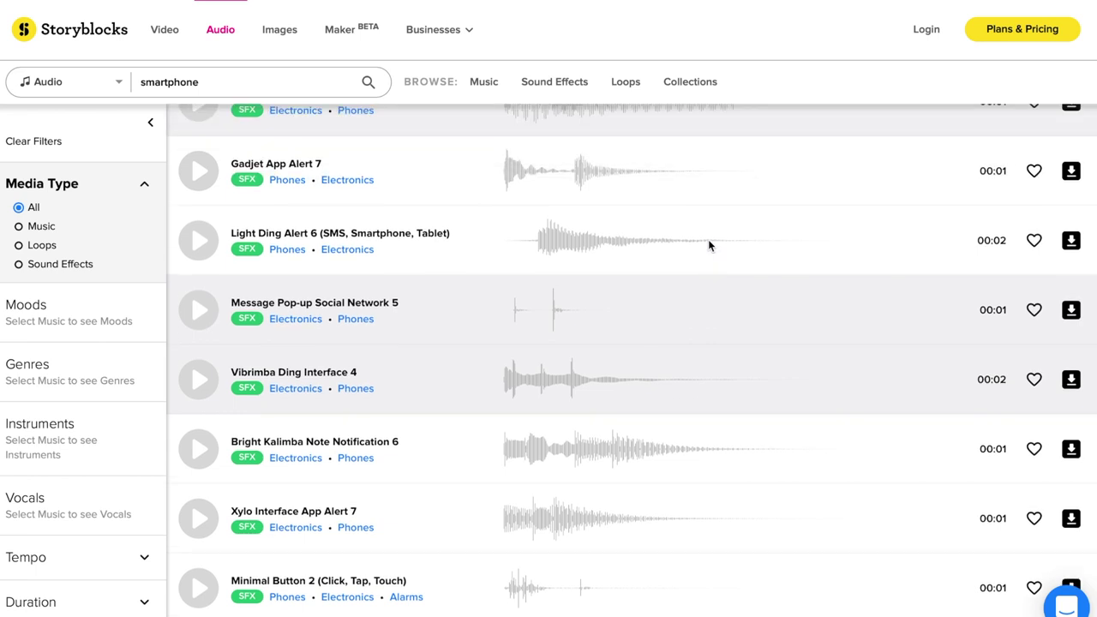
scroll(708, 246, "down", 10)
scroll(708, 246, "up", 1)
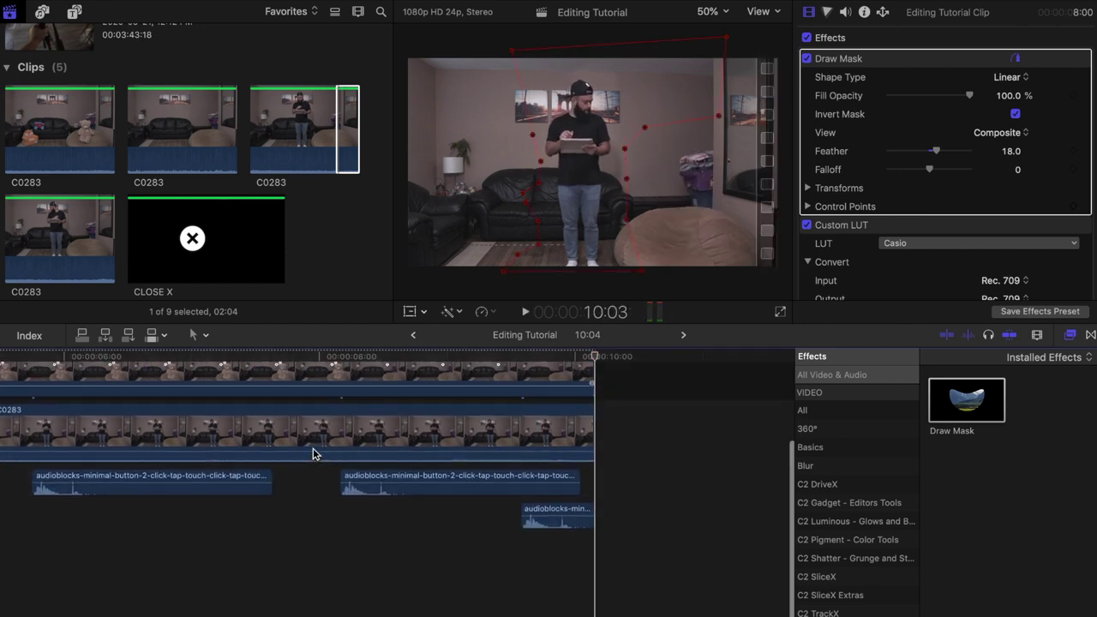
Return the playhead to the start of the timeline after reviewing the composite.
key("Home")
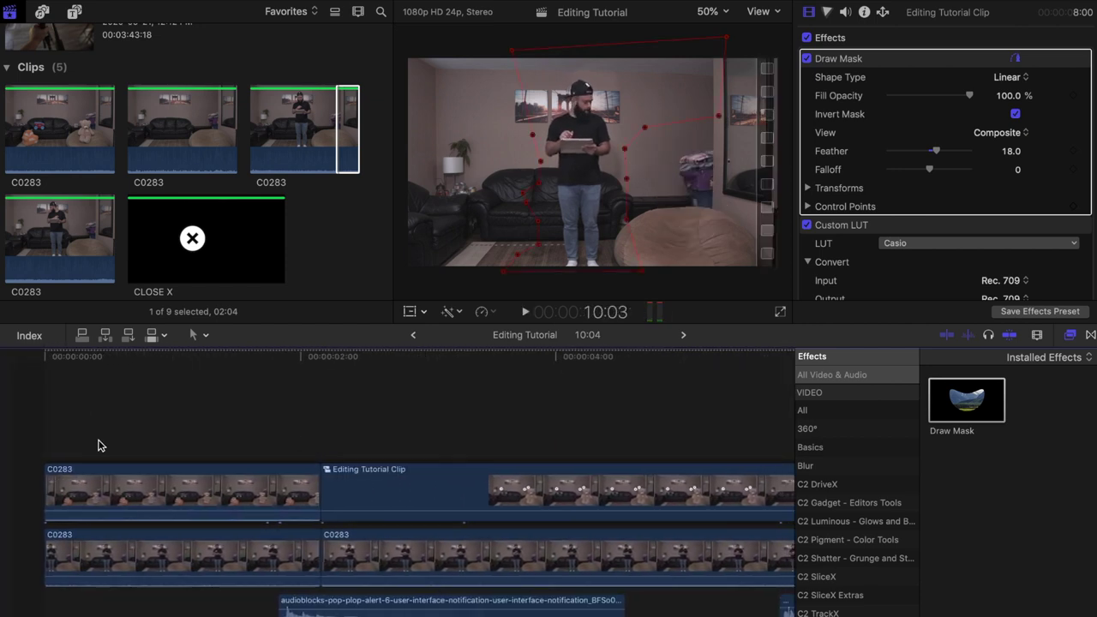